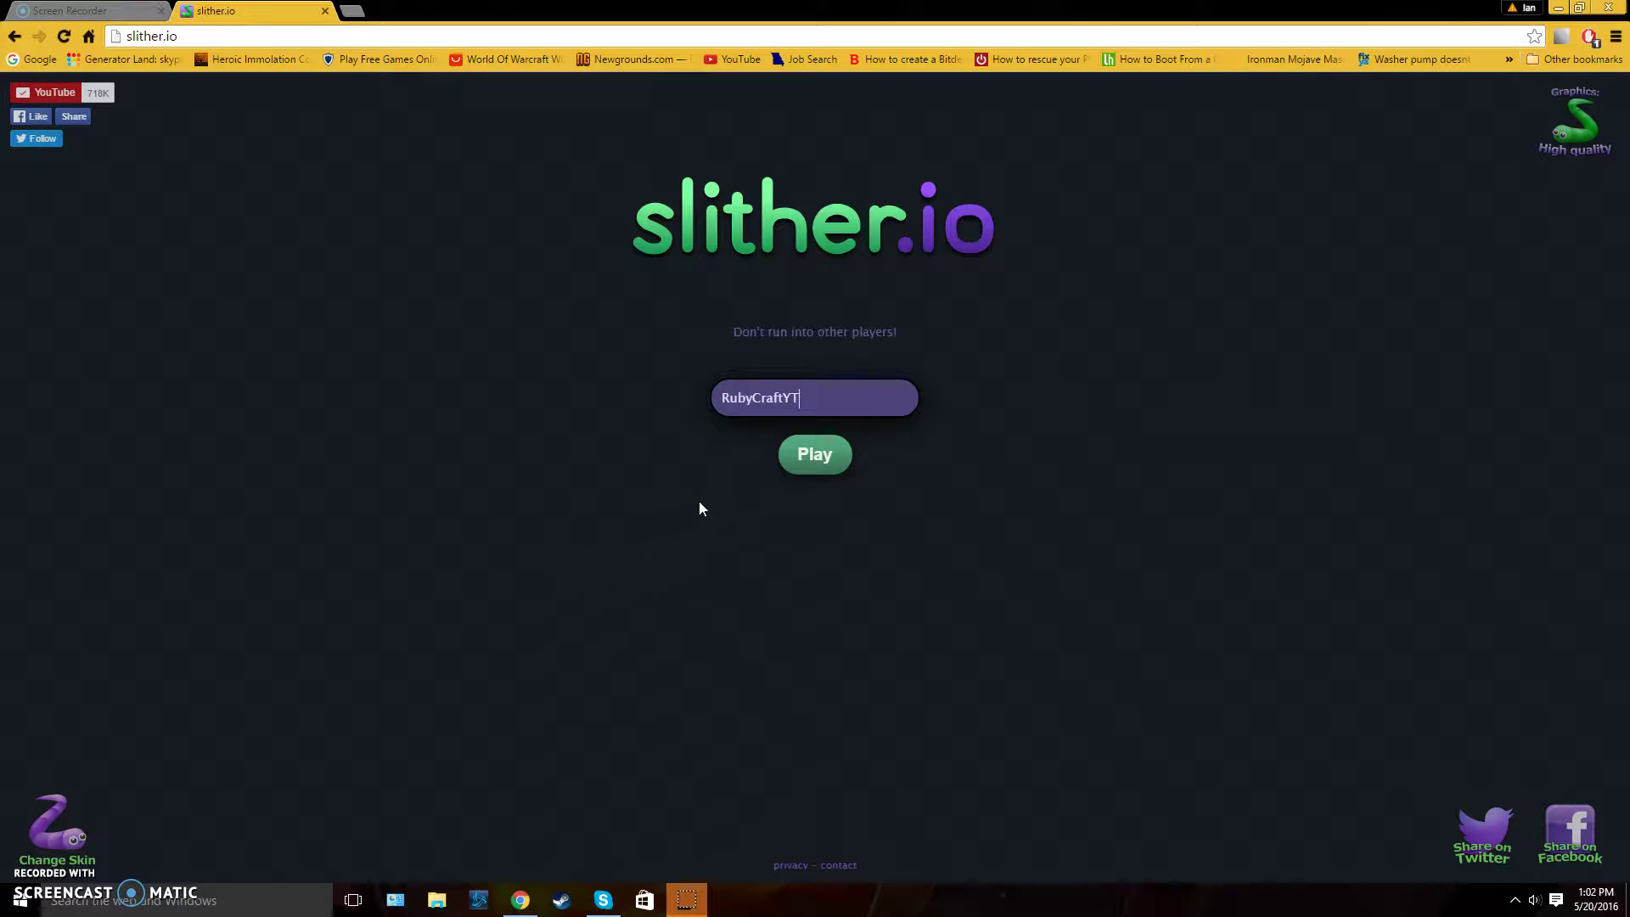
Step: Start the first slither.io round from the nickname screen
left_click(815, 454)
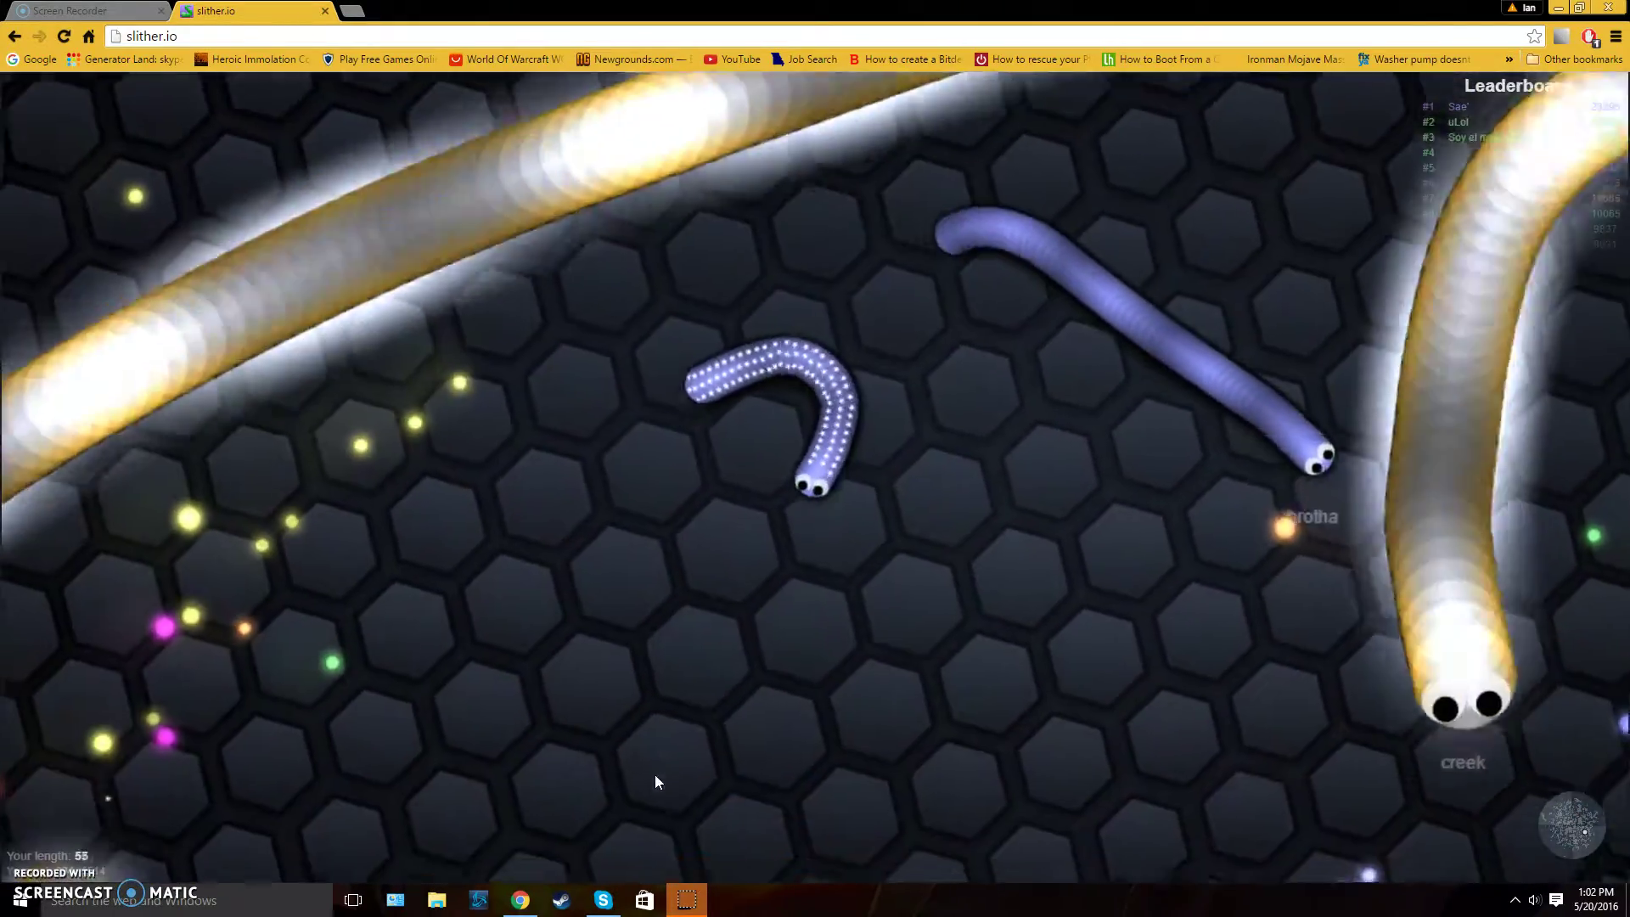
Step: Boost the snake, then boost away from the big snake before dying at length 91
left_click_drag(655, 774, 1038, 875)
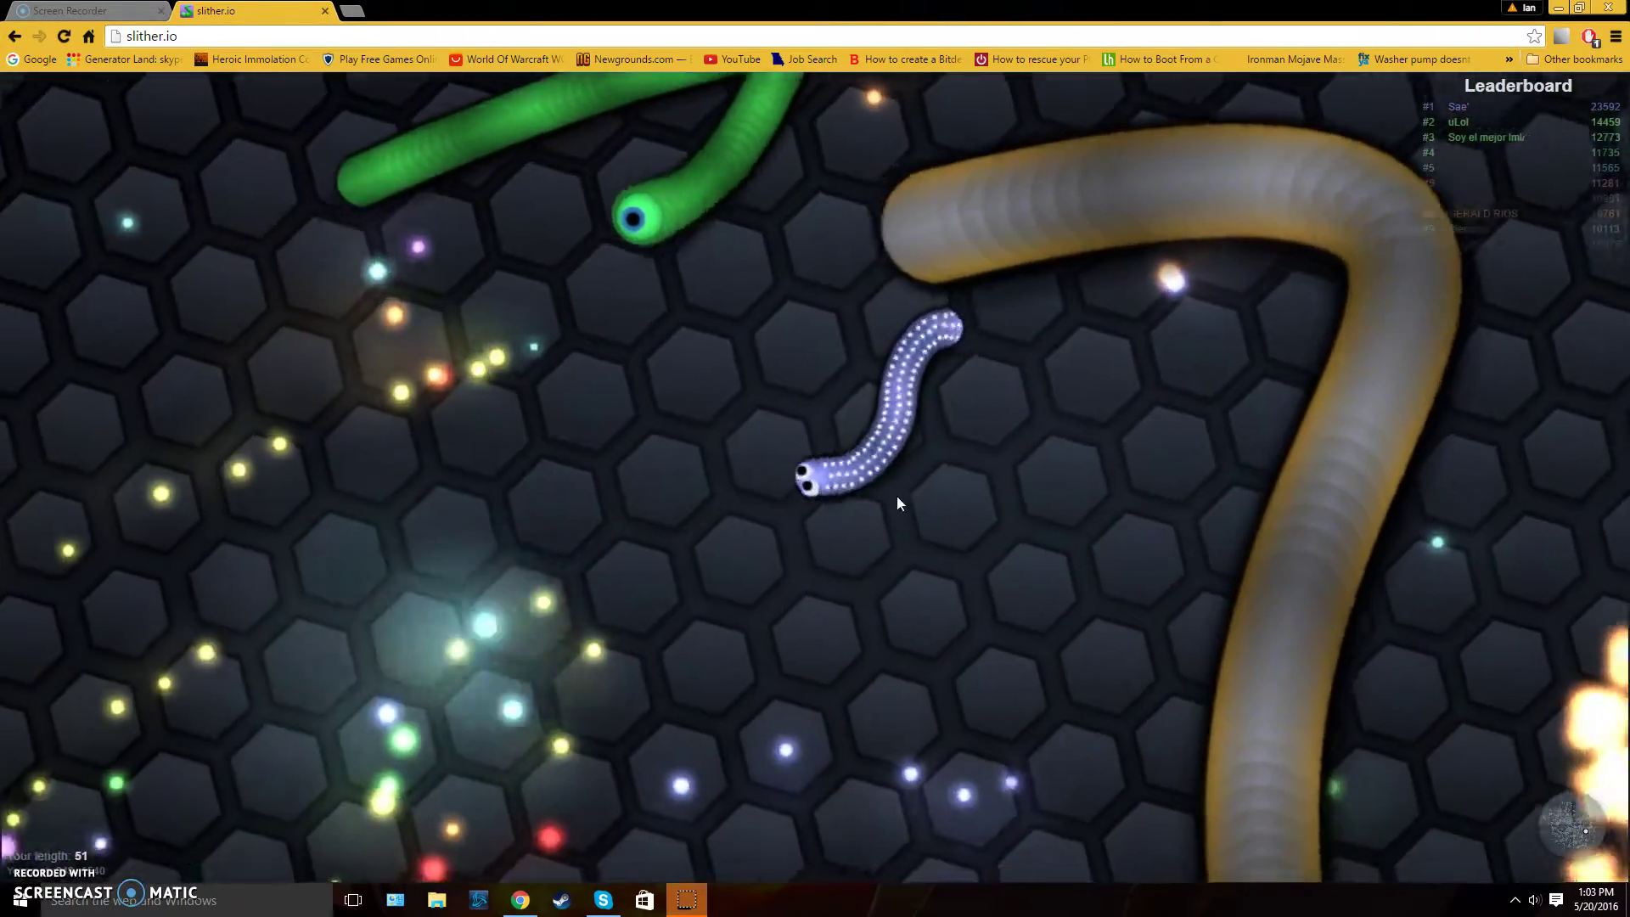
mouse_move(1007, 283)
left_mouse_down()
mouse_move(1374, 532)
mouse_move(1168, 621)
left_mouse_up()
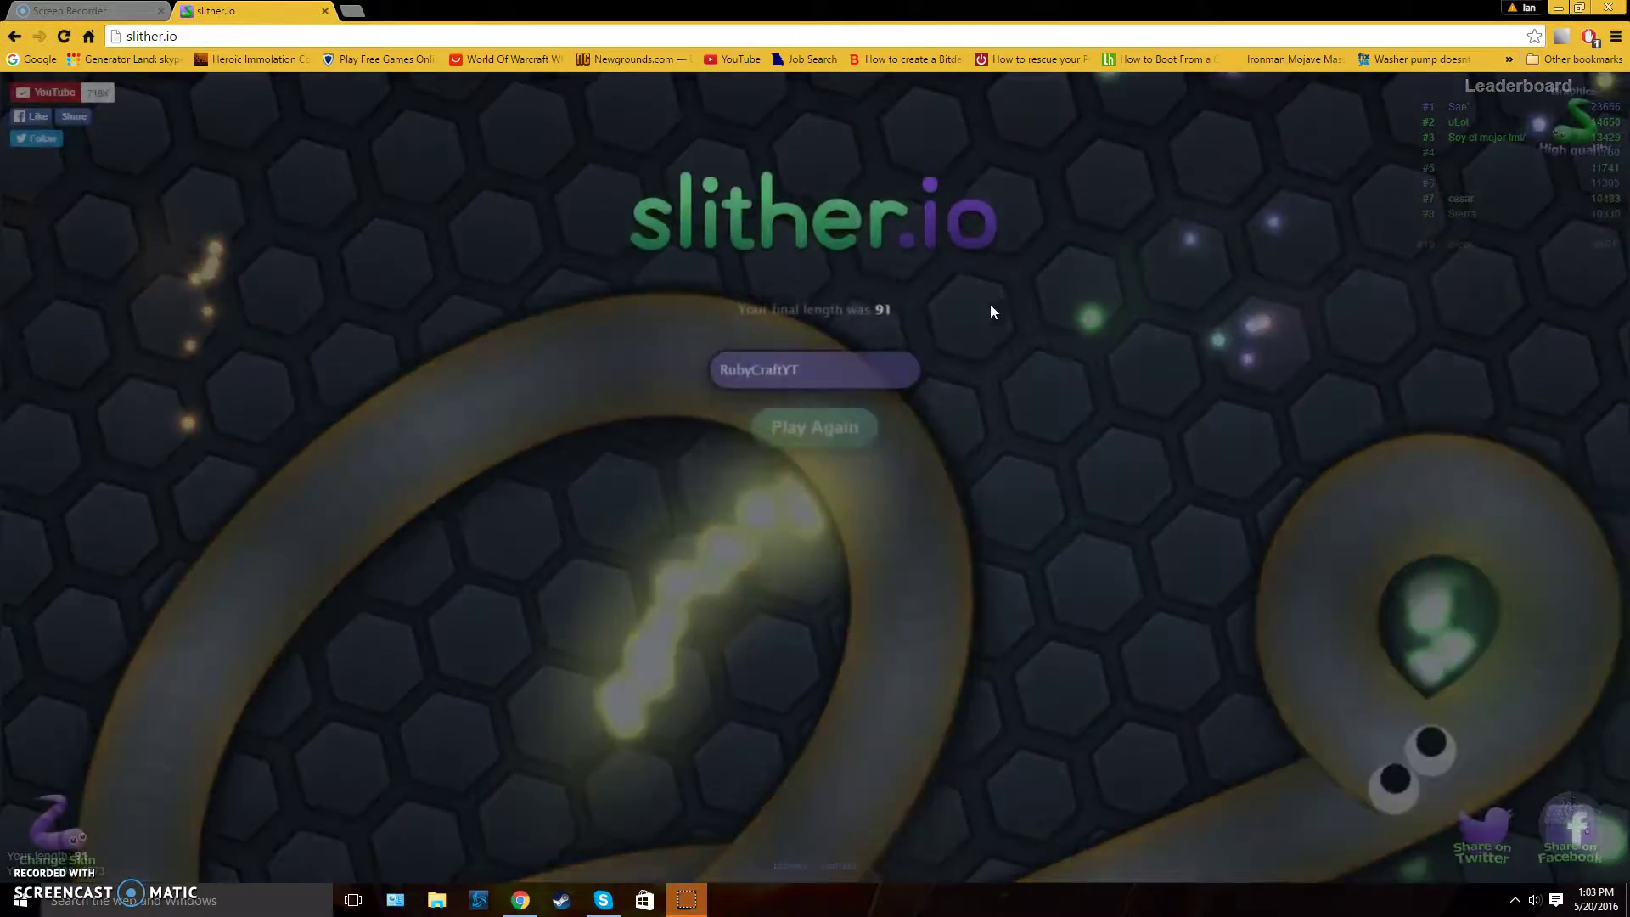
Step: Start a new round and boost past the starred Queen snake into open space until dying at 54
left_click(804, 433)
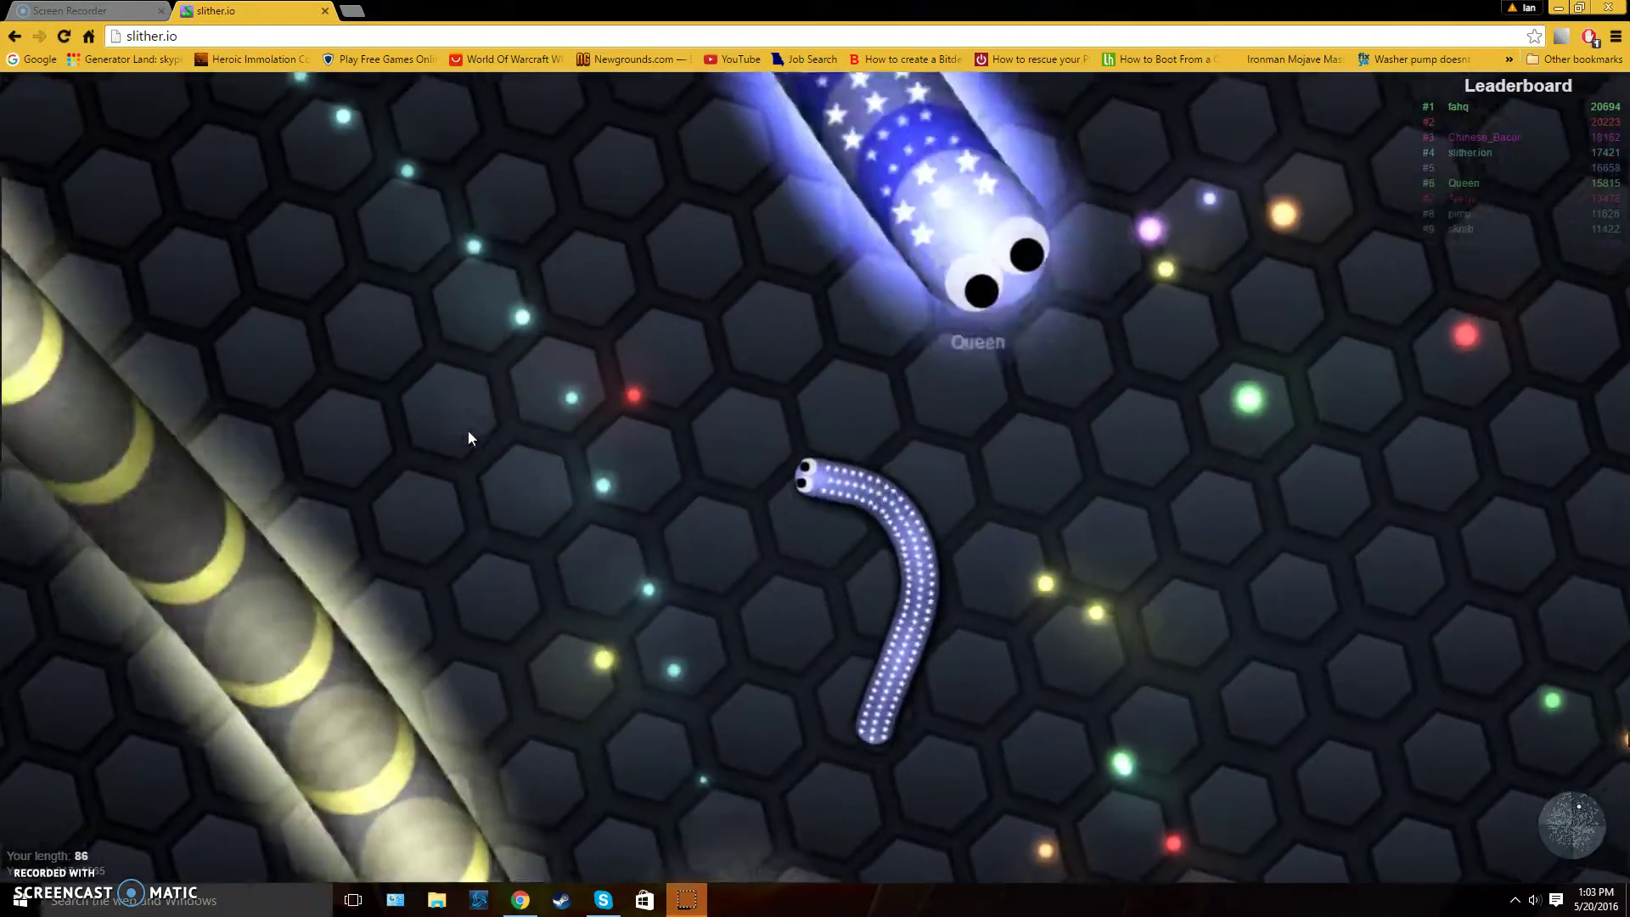
mouse_move(1117, 511)
left_mouse_down()
mouse_move(915, 699)
mouse_move(737, 636)
left_mouse_up()
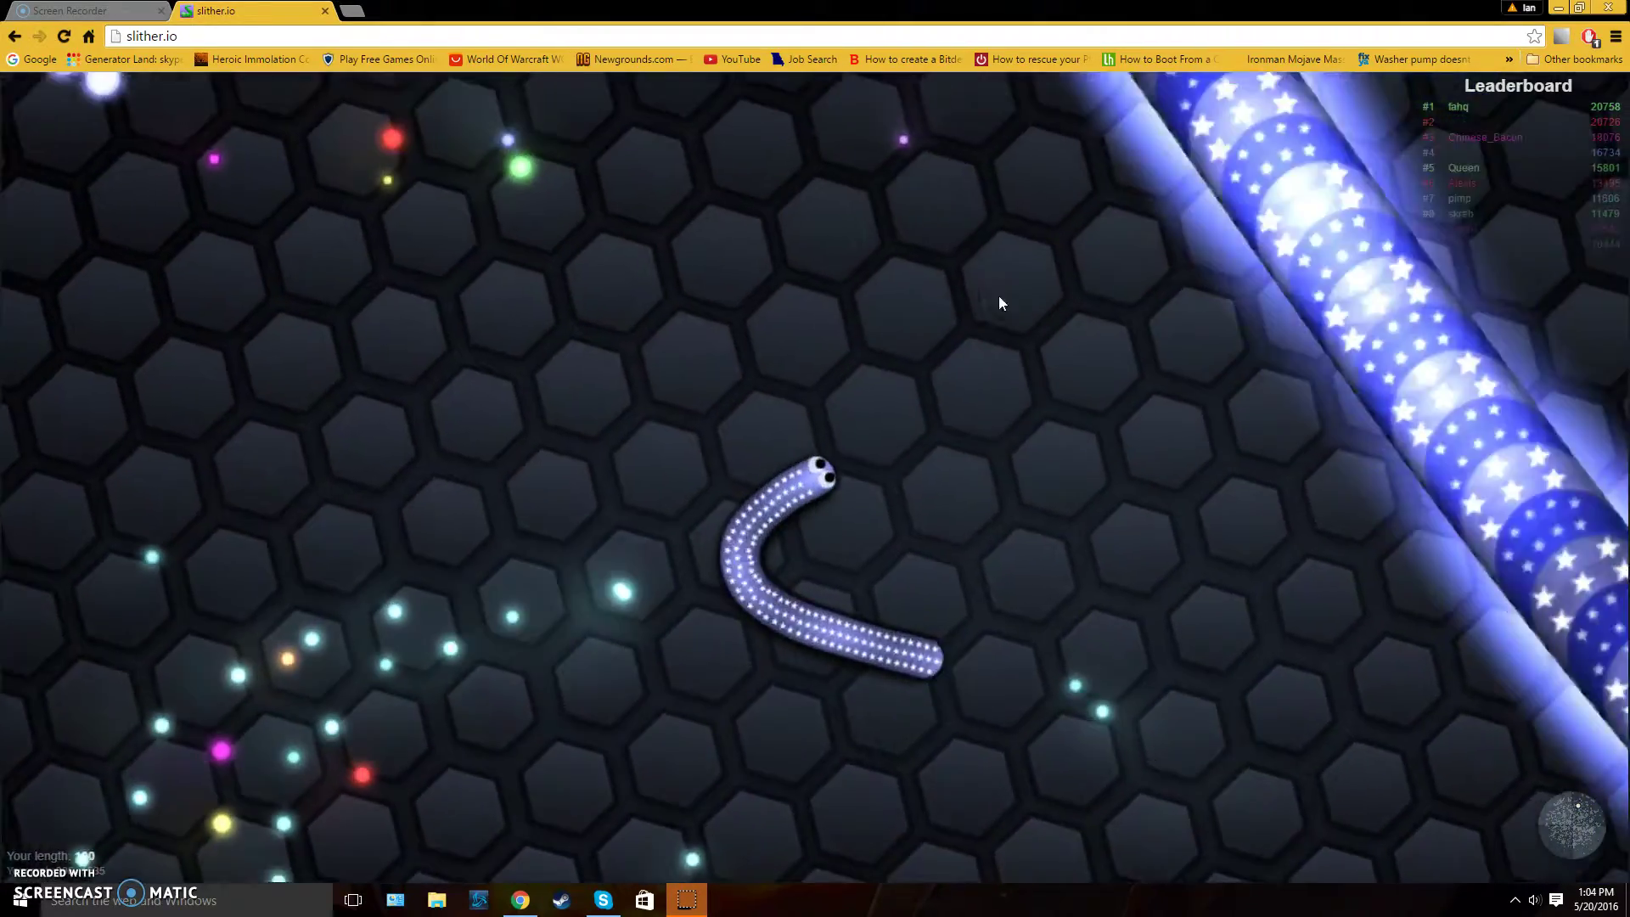
left_click_drag(788, 216, 196, 567)
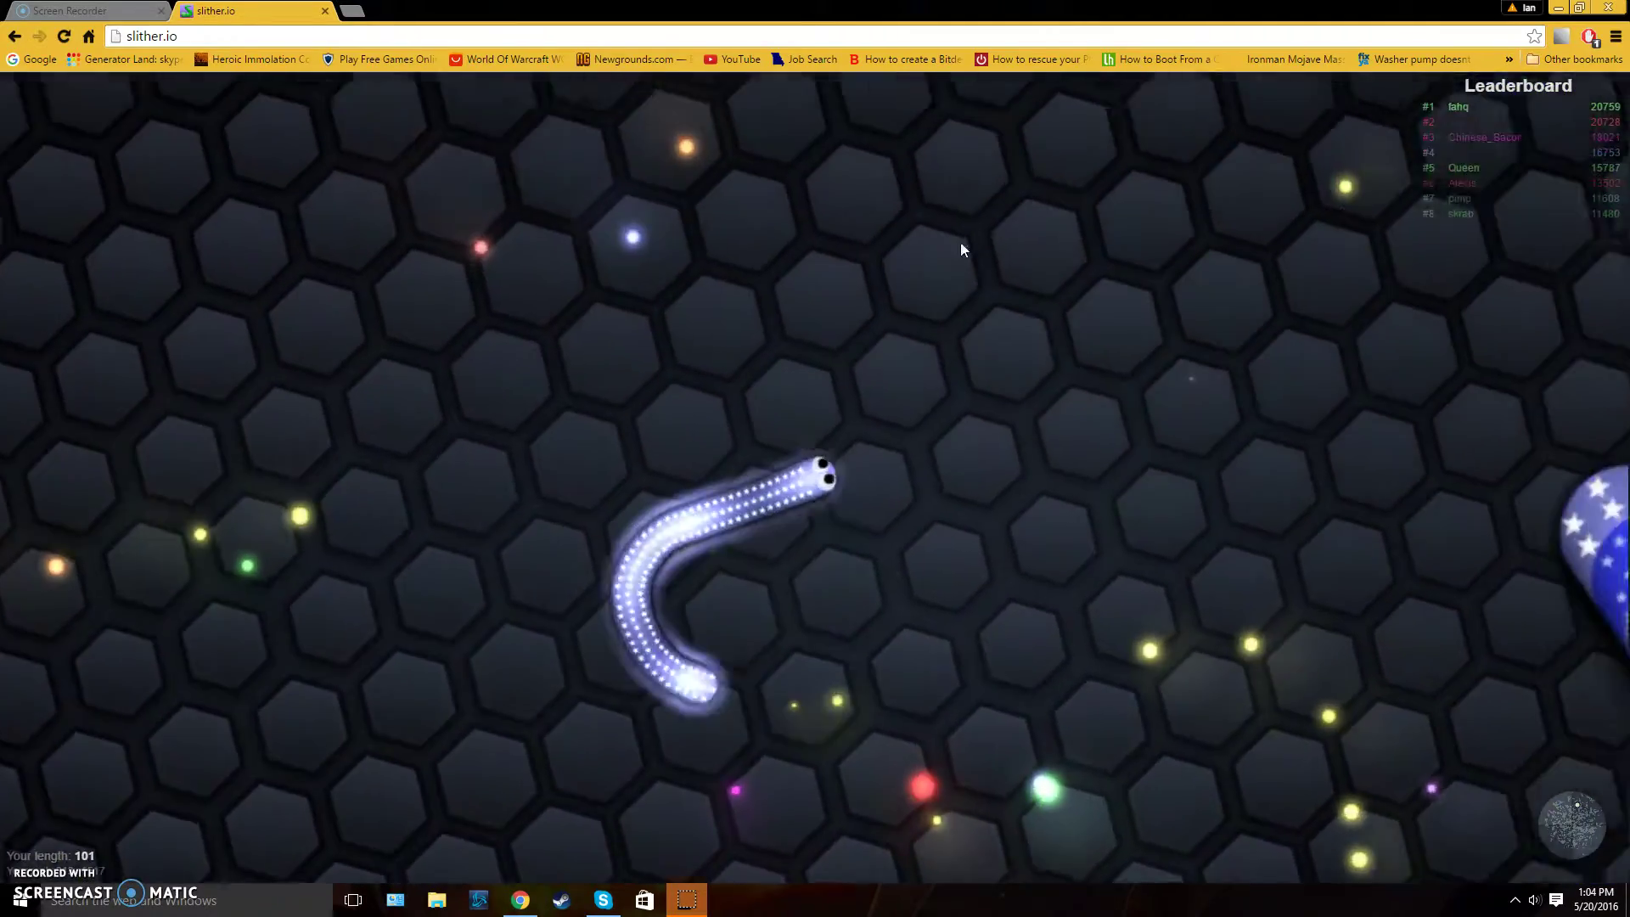
mouse_move(960, 243)
left_mouse_down()
mouse_move(1359, 666)
mouse_move(836, 746)
mouse_move(896, 753)
mouse_move(764, 332)
left_mouse_up()
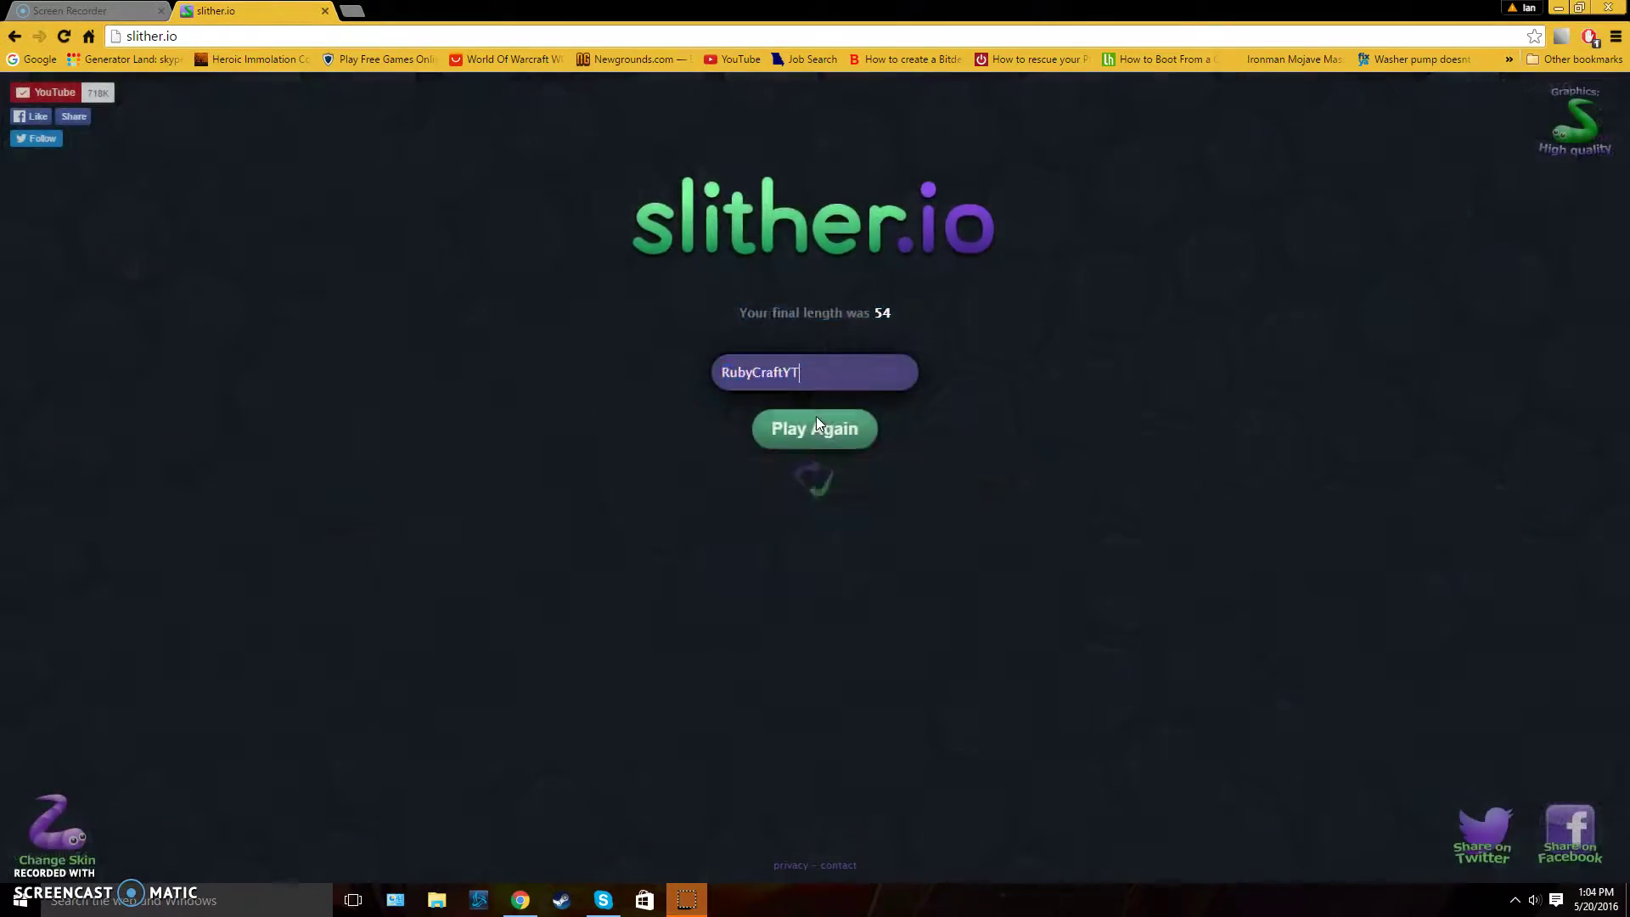
Step: Start a new round and boost toward food pellets, growing past 200 before dying
left_click(816, 427)
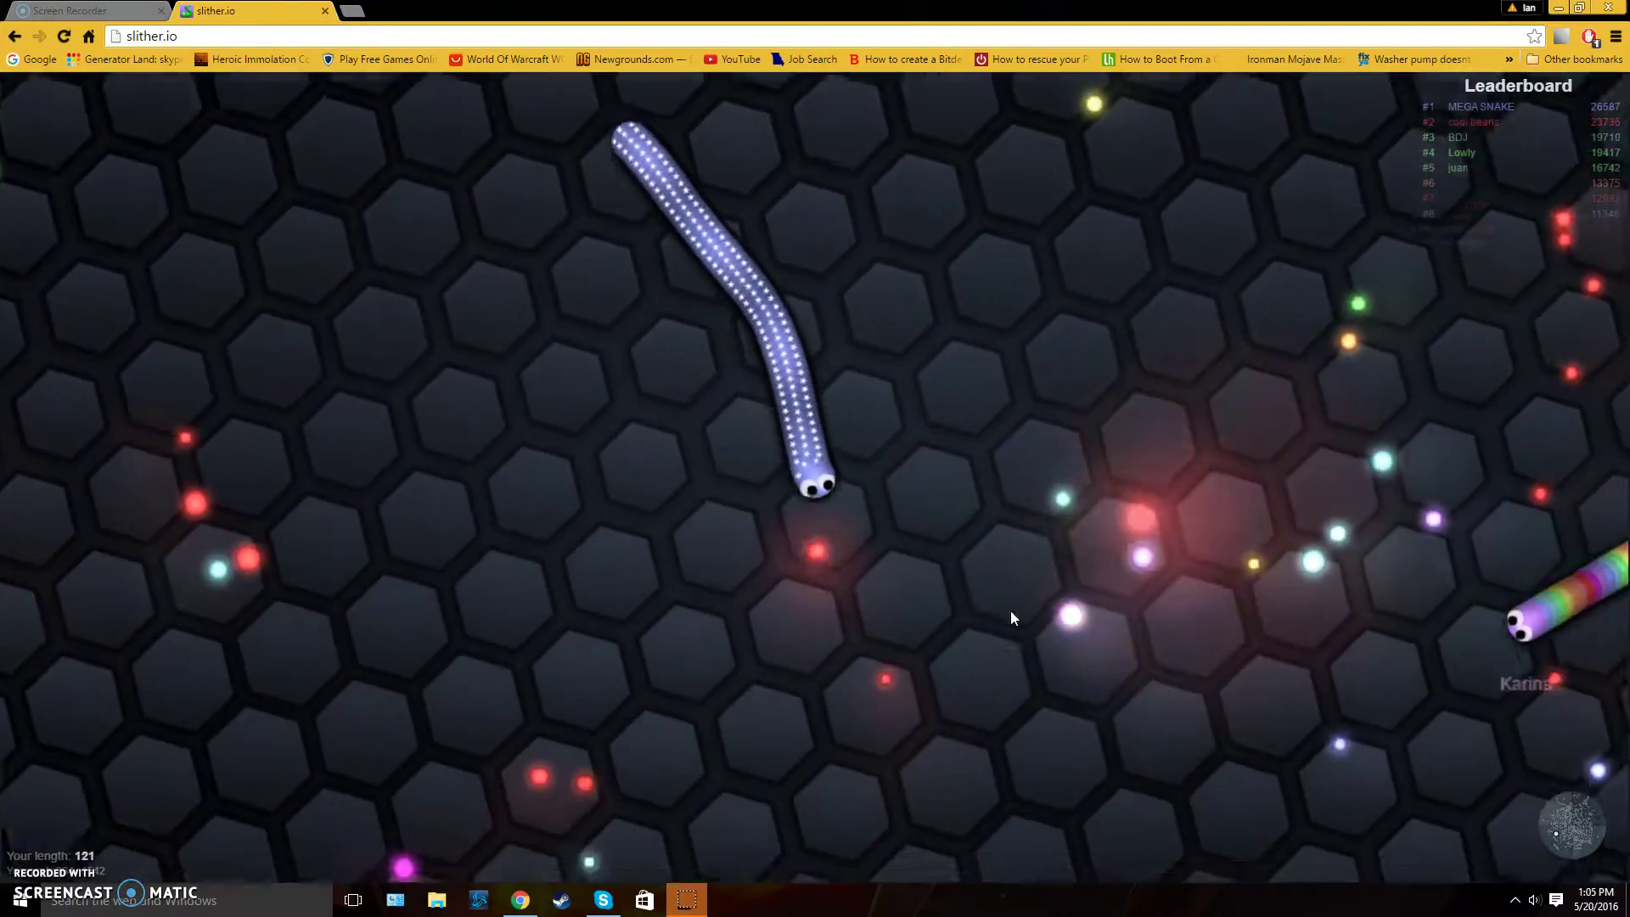
mouse_move(1003, 714)
left_mouse_down()
mouse_move(1259, 575)
mouse_move(419, 499)
left_mouse_up()
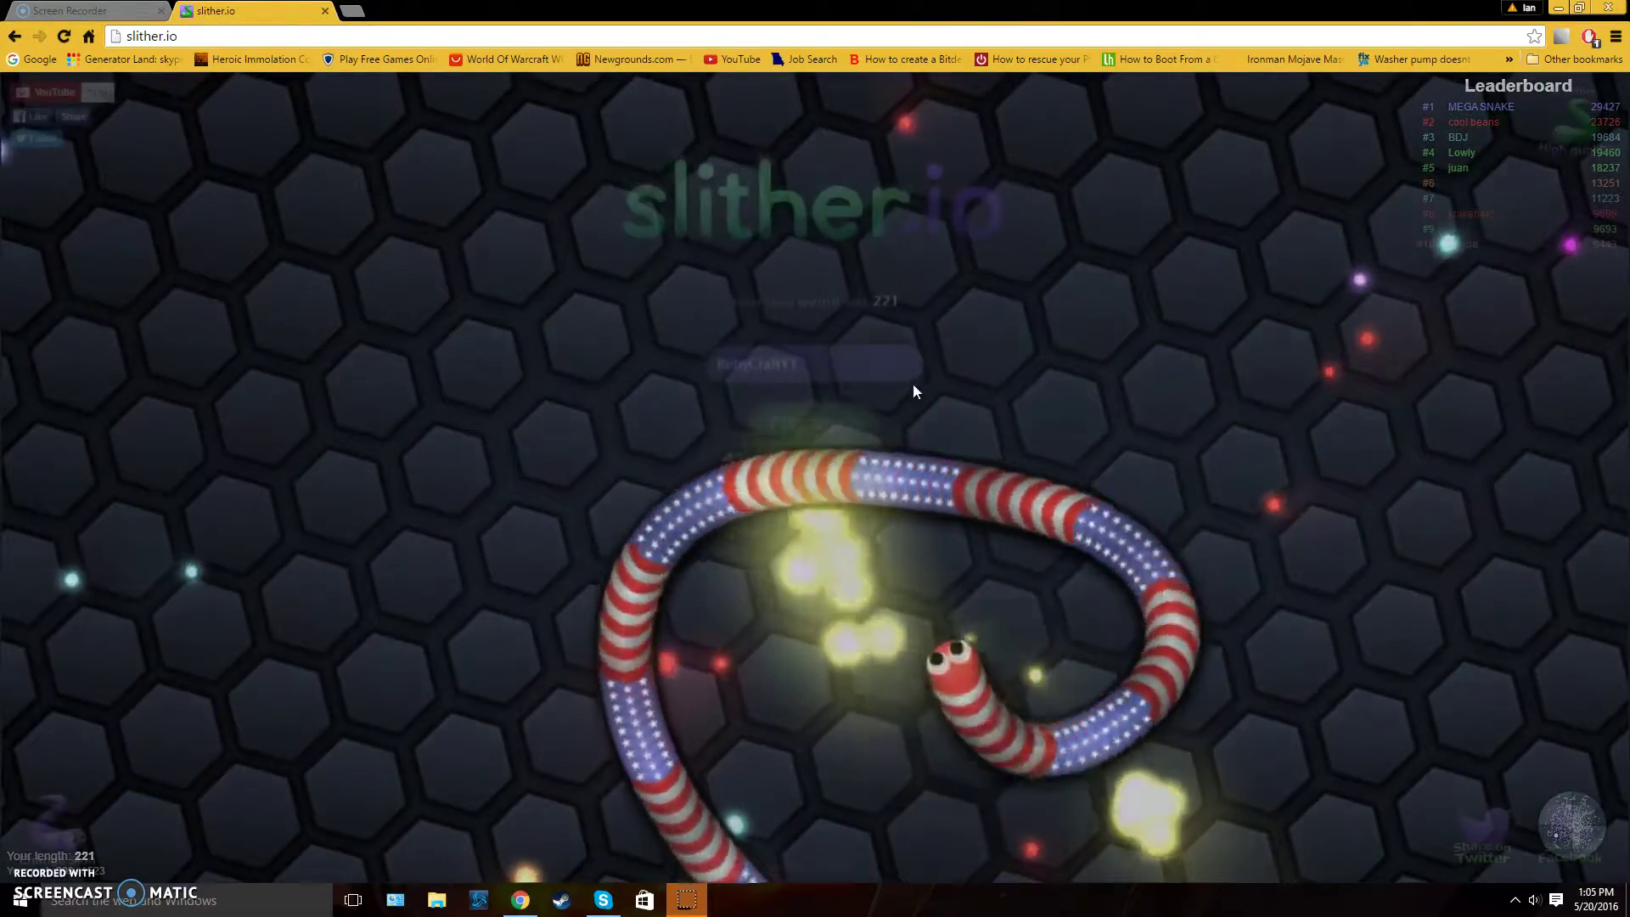
Step: Start another round and boost through glowing food trails, growing past 950 before dying at 883
left_click(821, 424)
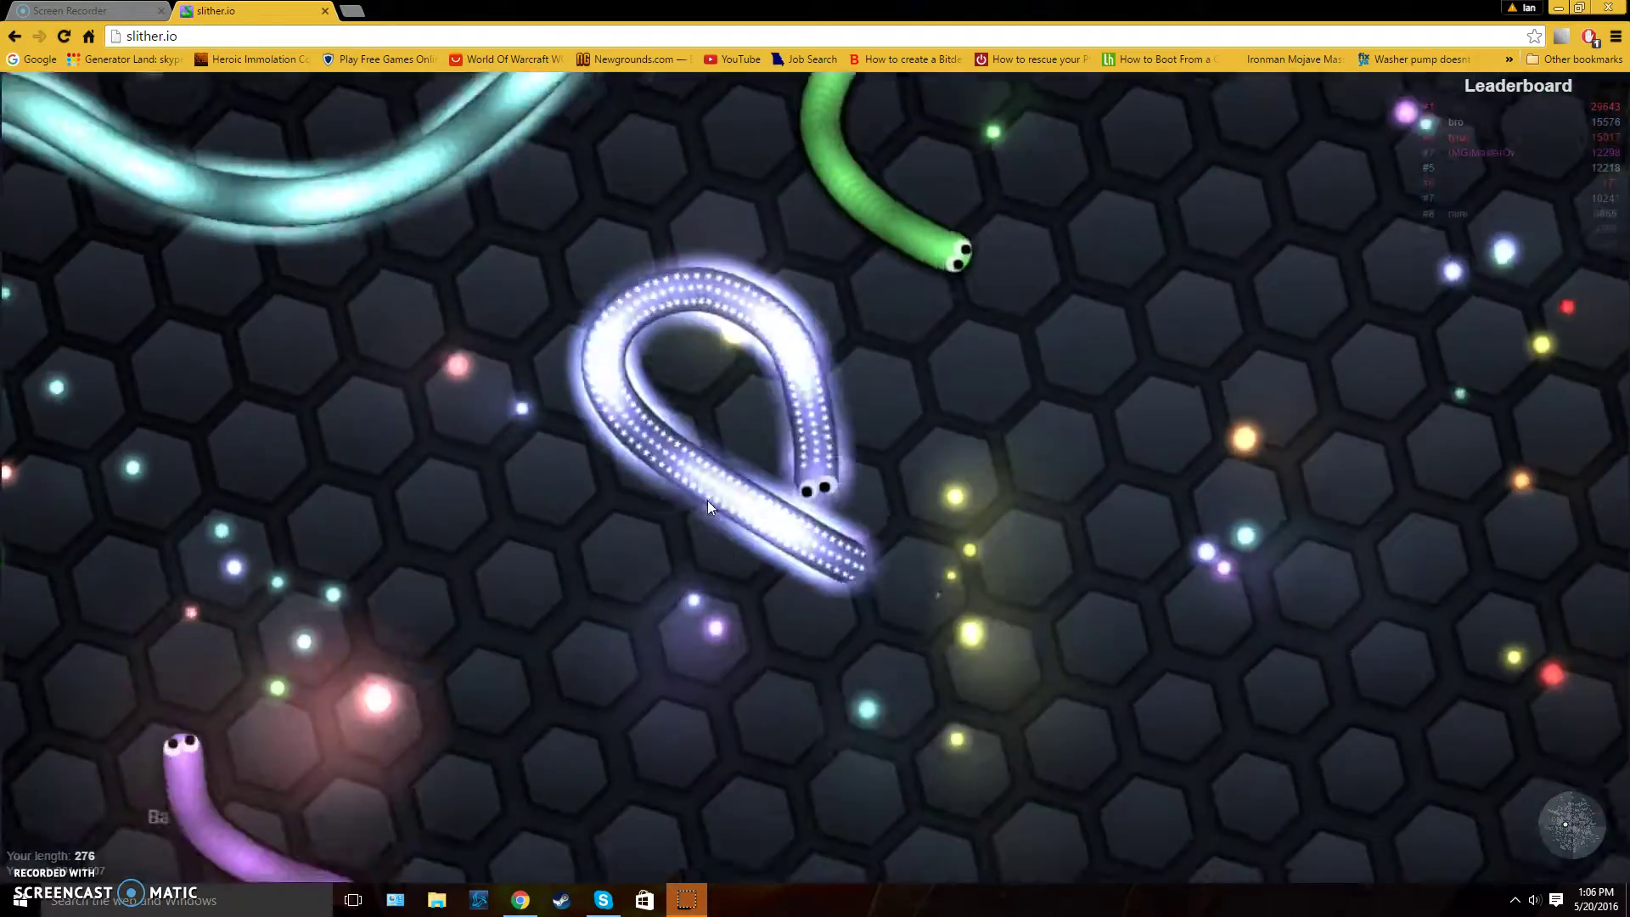
left_click_drag(706, 501, 1018, 403)
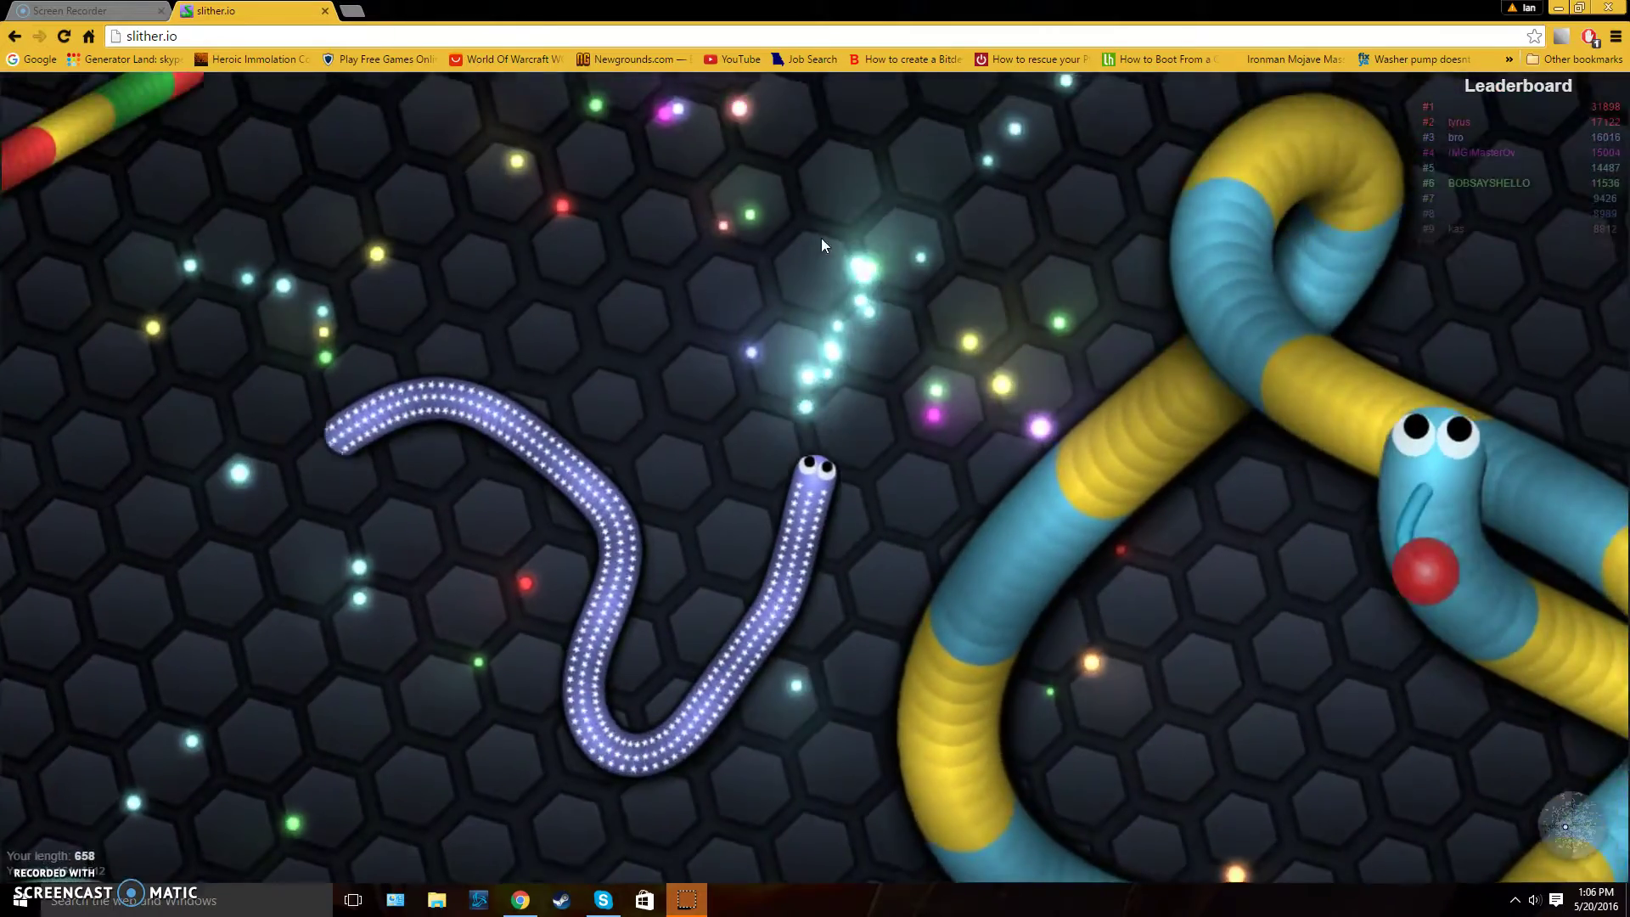
mouse_move(1041, 223)
left_mouse_down()
mouse_move(1288, 260)
mouse_move(1086, 830)
mouse_move(1177, 760)
left_mouse_up()
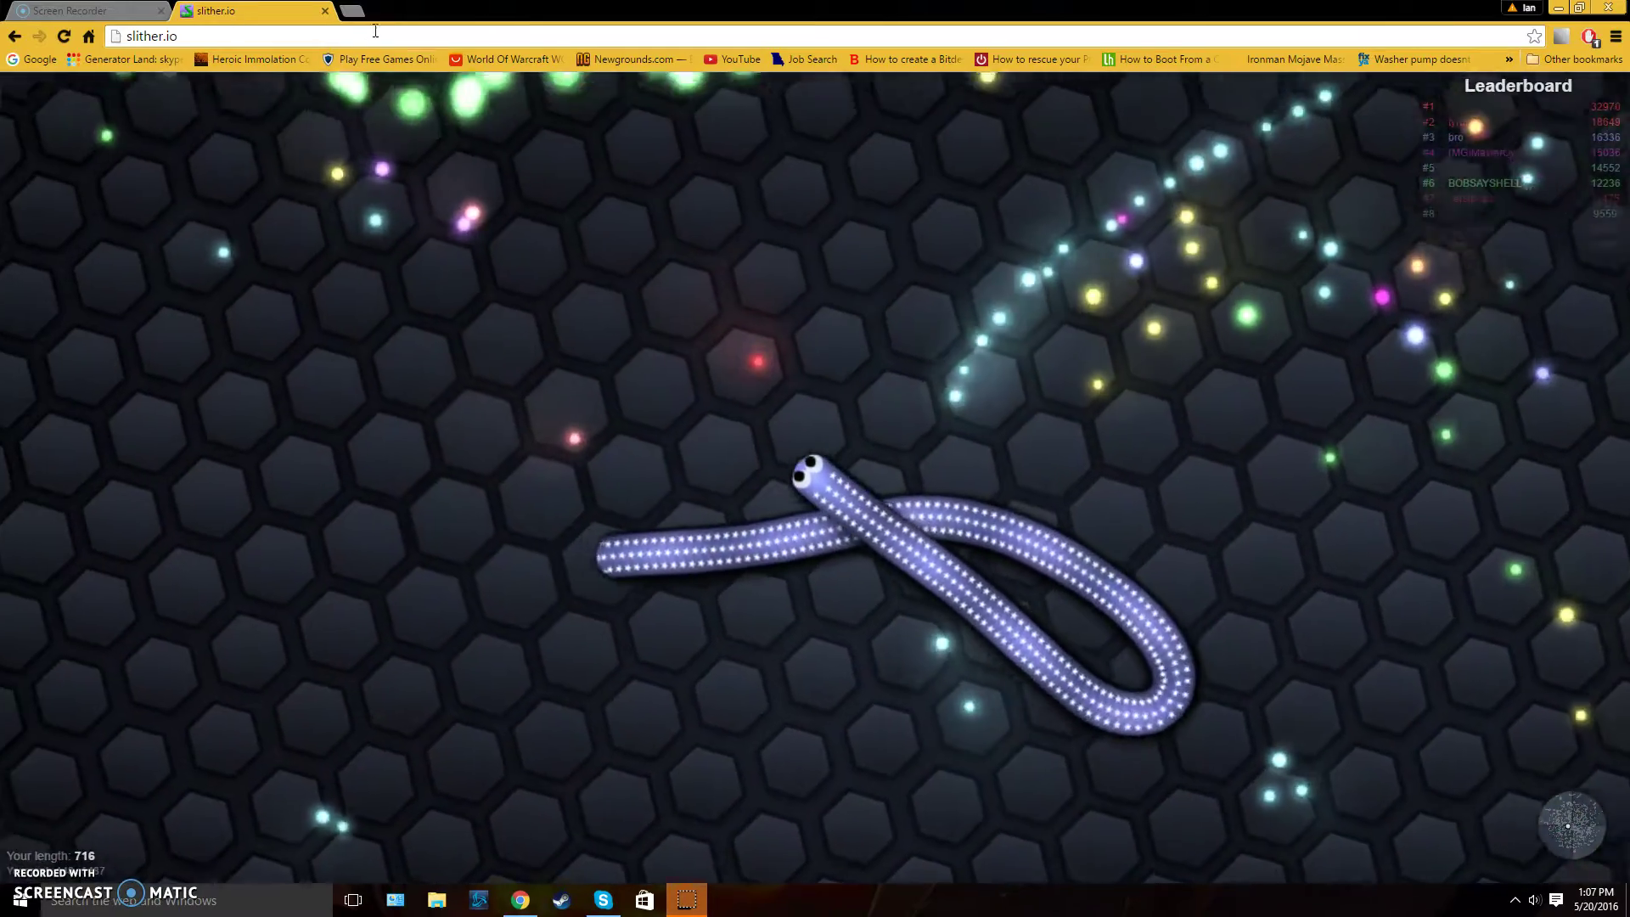
left_click_drag(815, 255, 1583, 586)
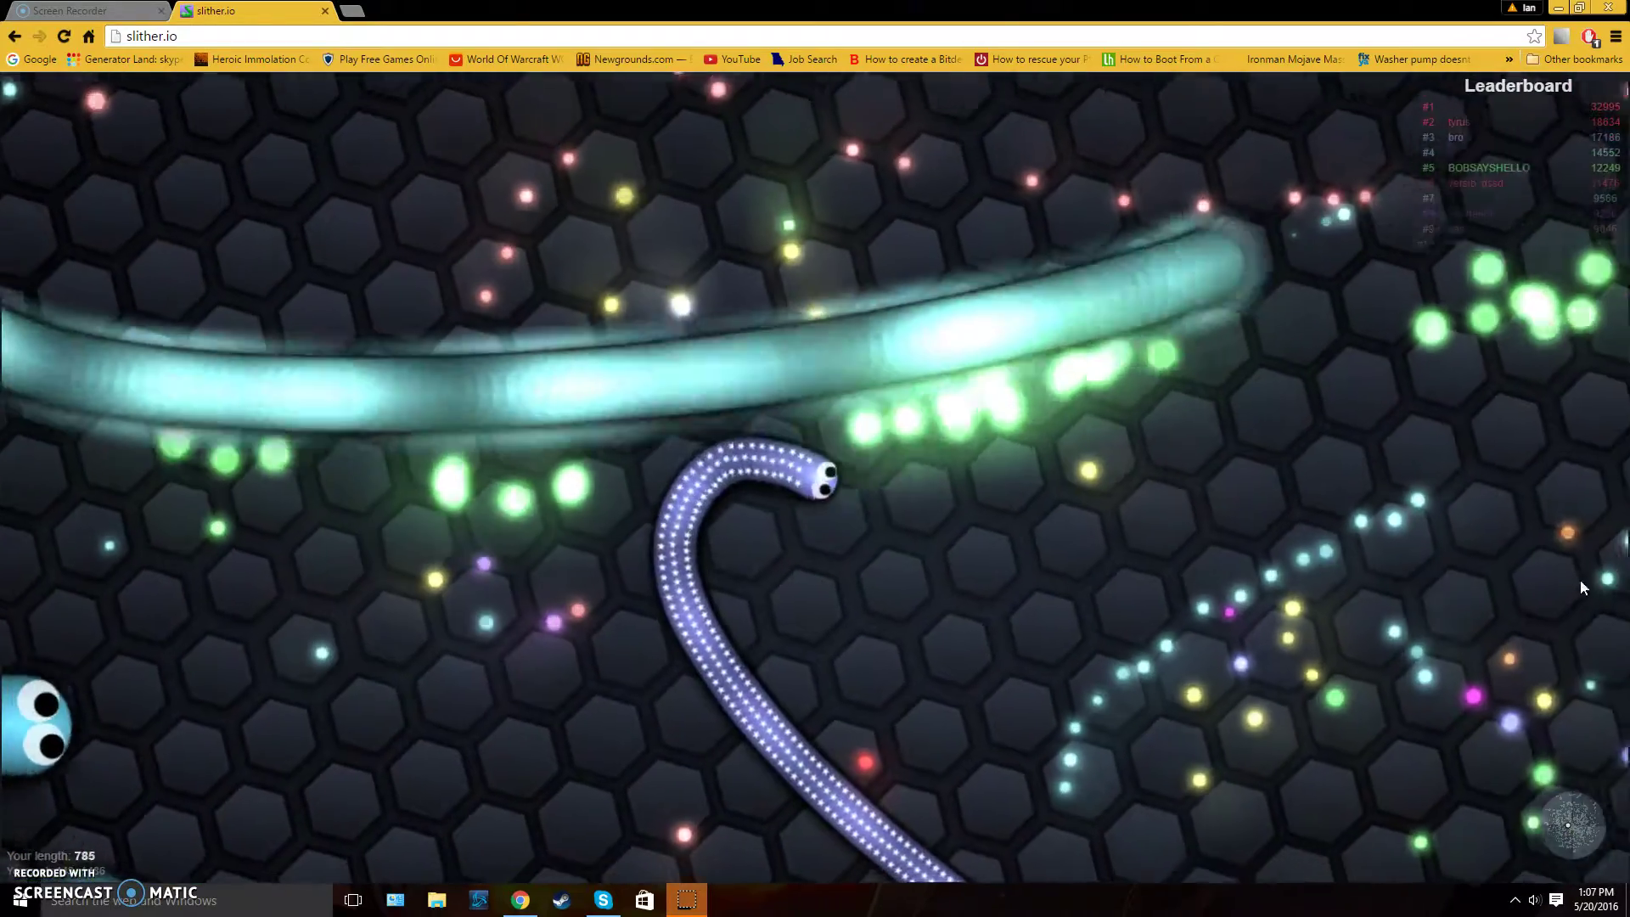
mouse_move(982, 878)
left_mouse_down()
mouse_move(521, 826)
mouse_move(535, 682)
left_mouse_up()
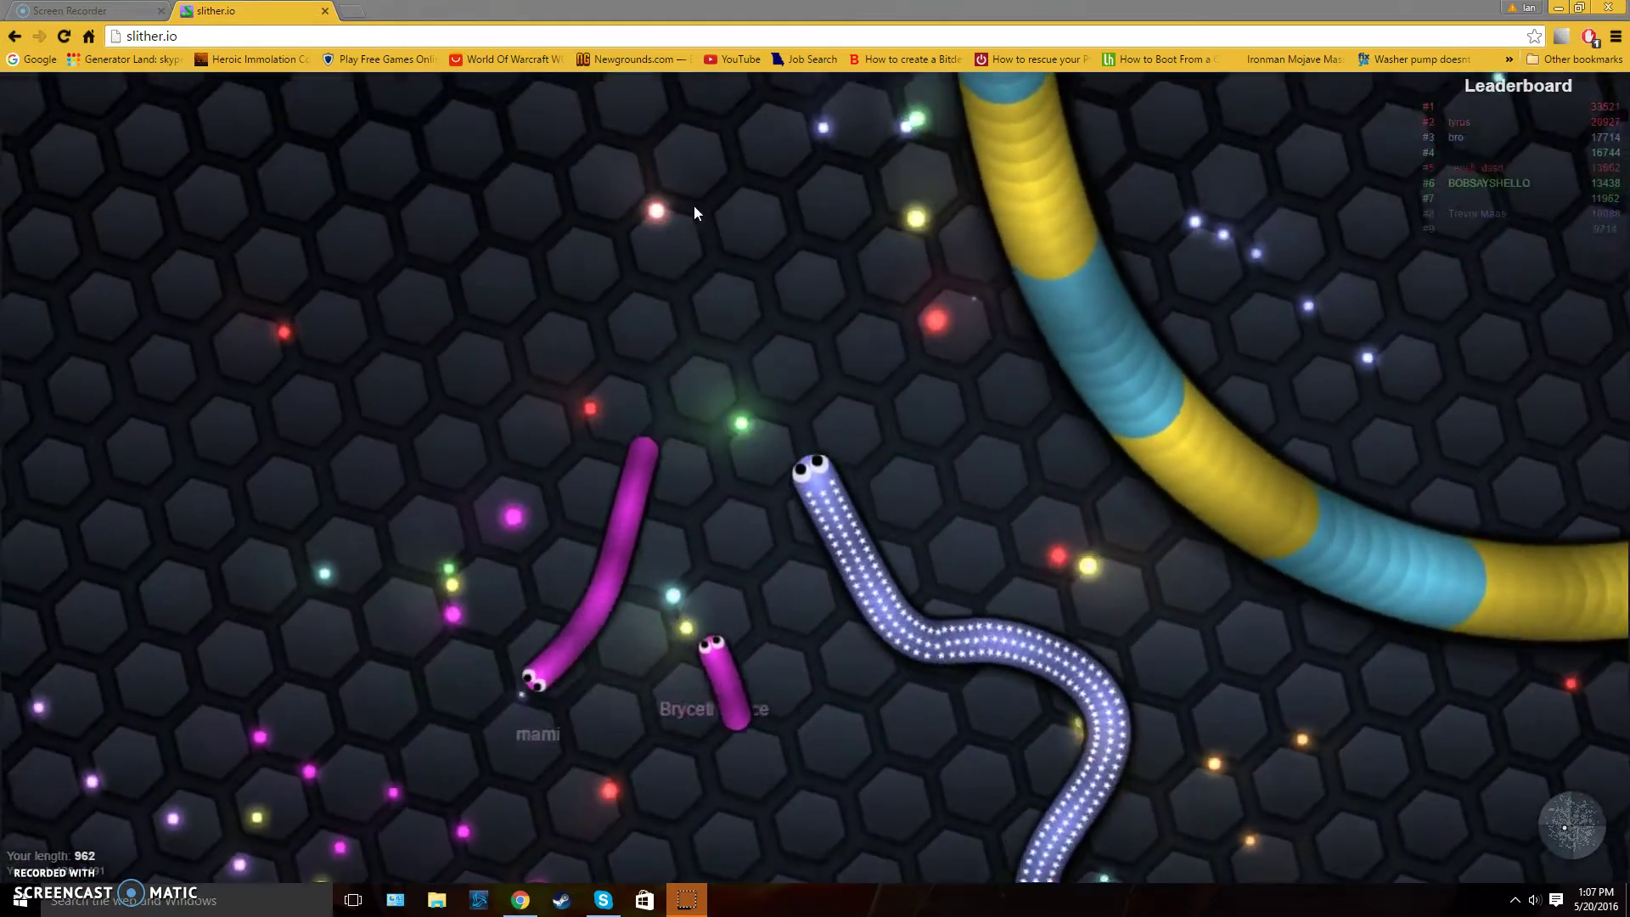
mouse_move(781, 174)
left_mouse_down()
mouse_move(856, 159)
mouse_move(1302, 646)
mouse_move(1328, 614)
mouse_move(1329, 753)
mouse_move(1065, 734)
mouse_move(753, 739)
left_mouse_up()
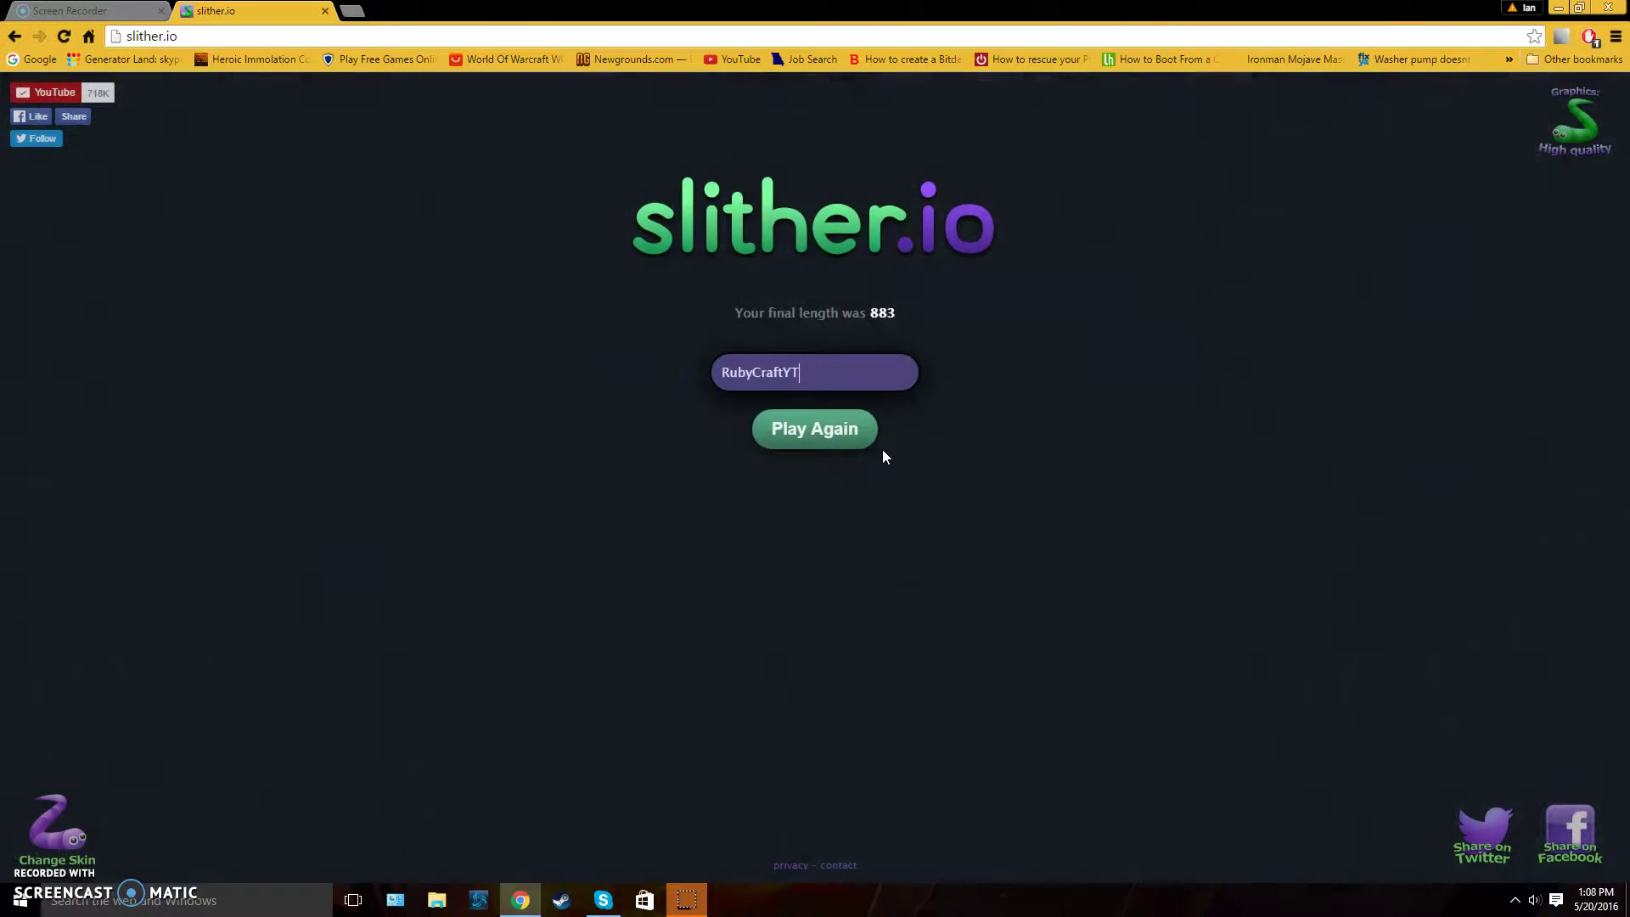
Step: Start a round and boost alongside the yellow snake until crashing at length 105
left_click(826, 434)
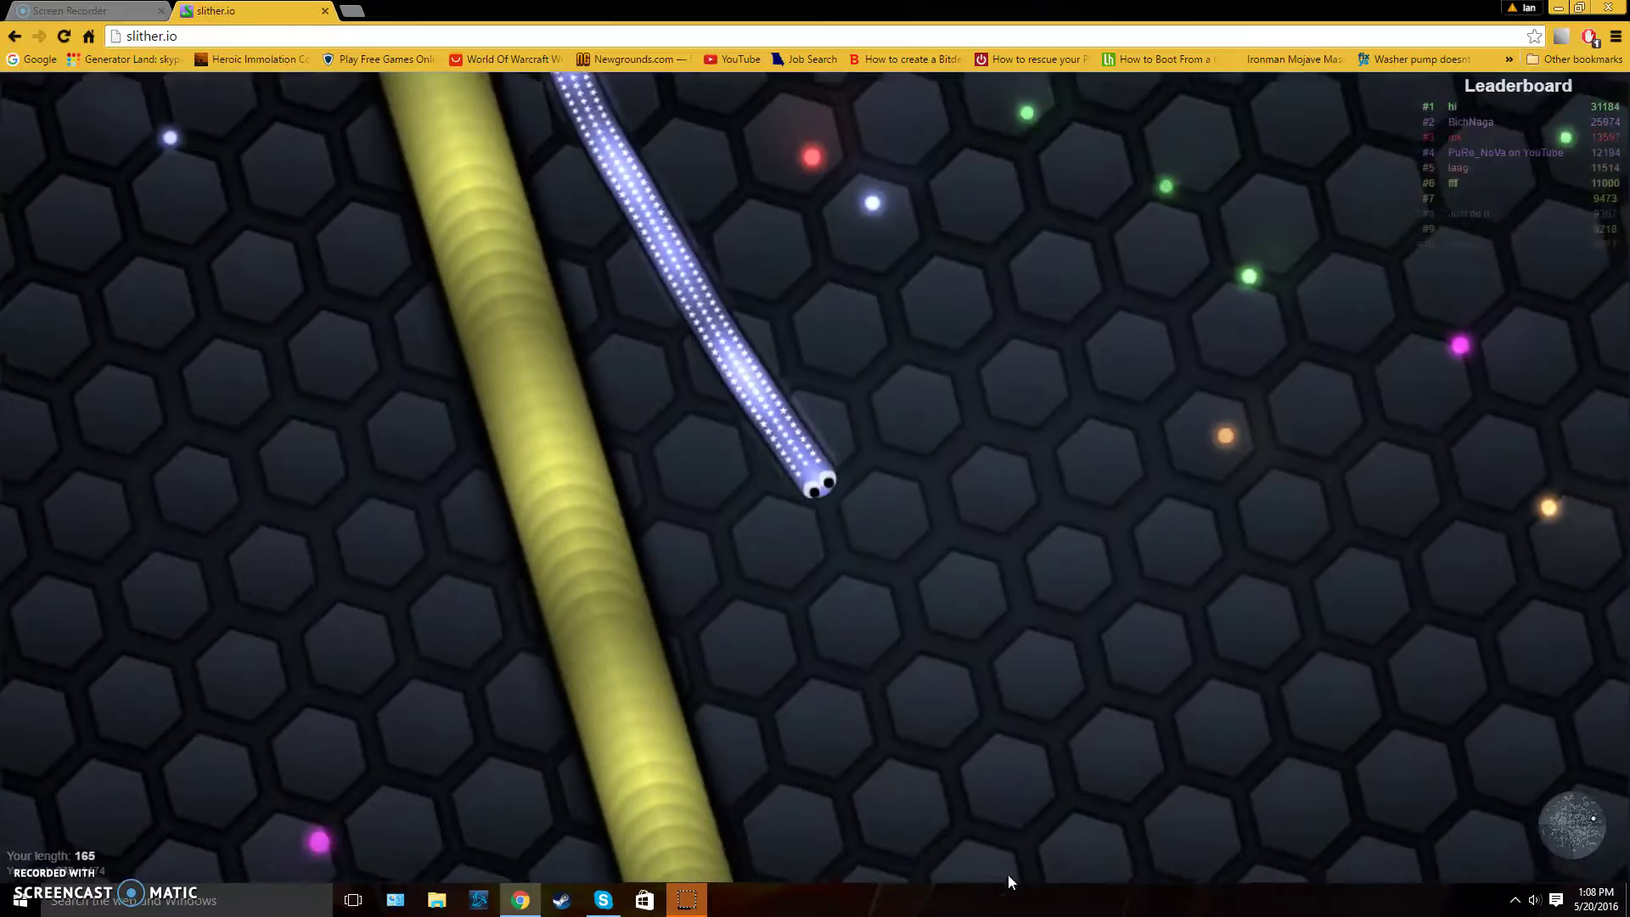
left_click_drag(1007, 875, 1035, 846)
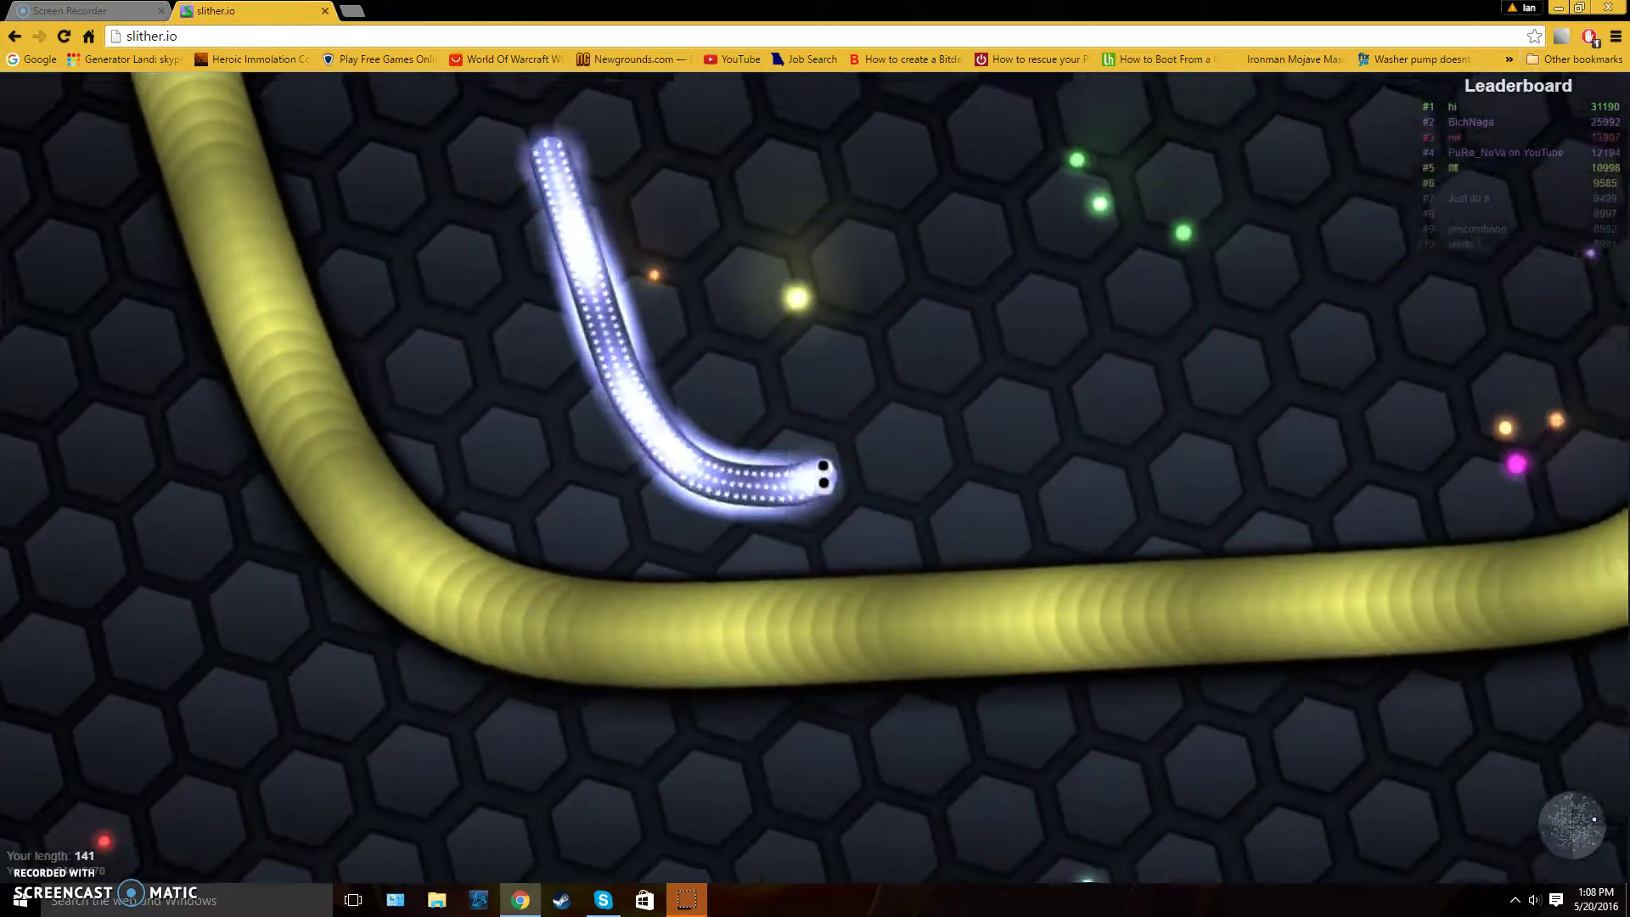
left_click_drag(1020, 133, 1378, 186)
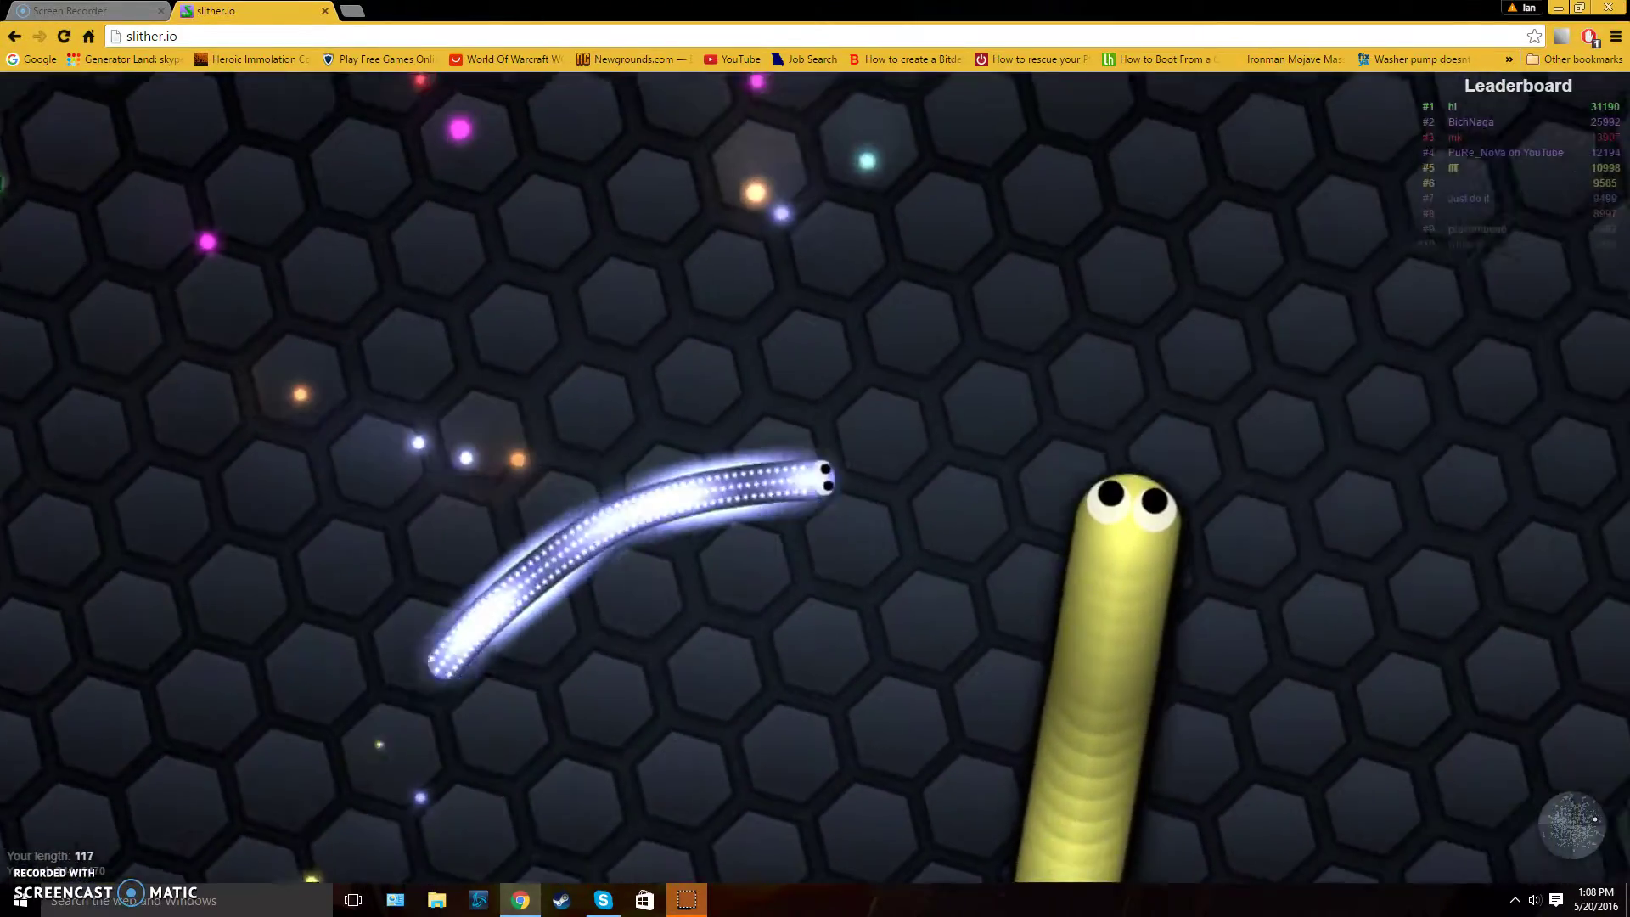
left_click_drag(828, 477, 508, 479)
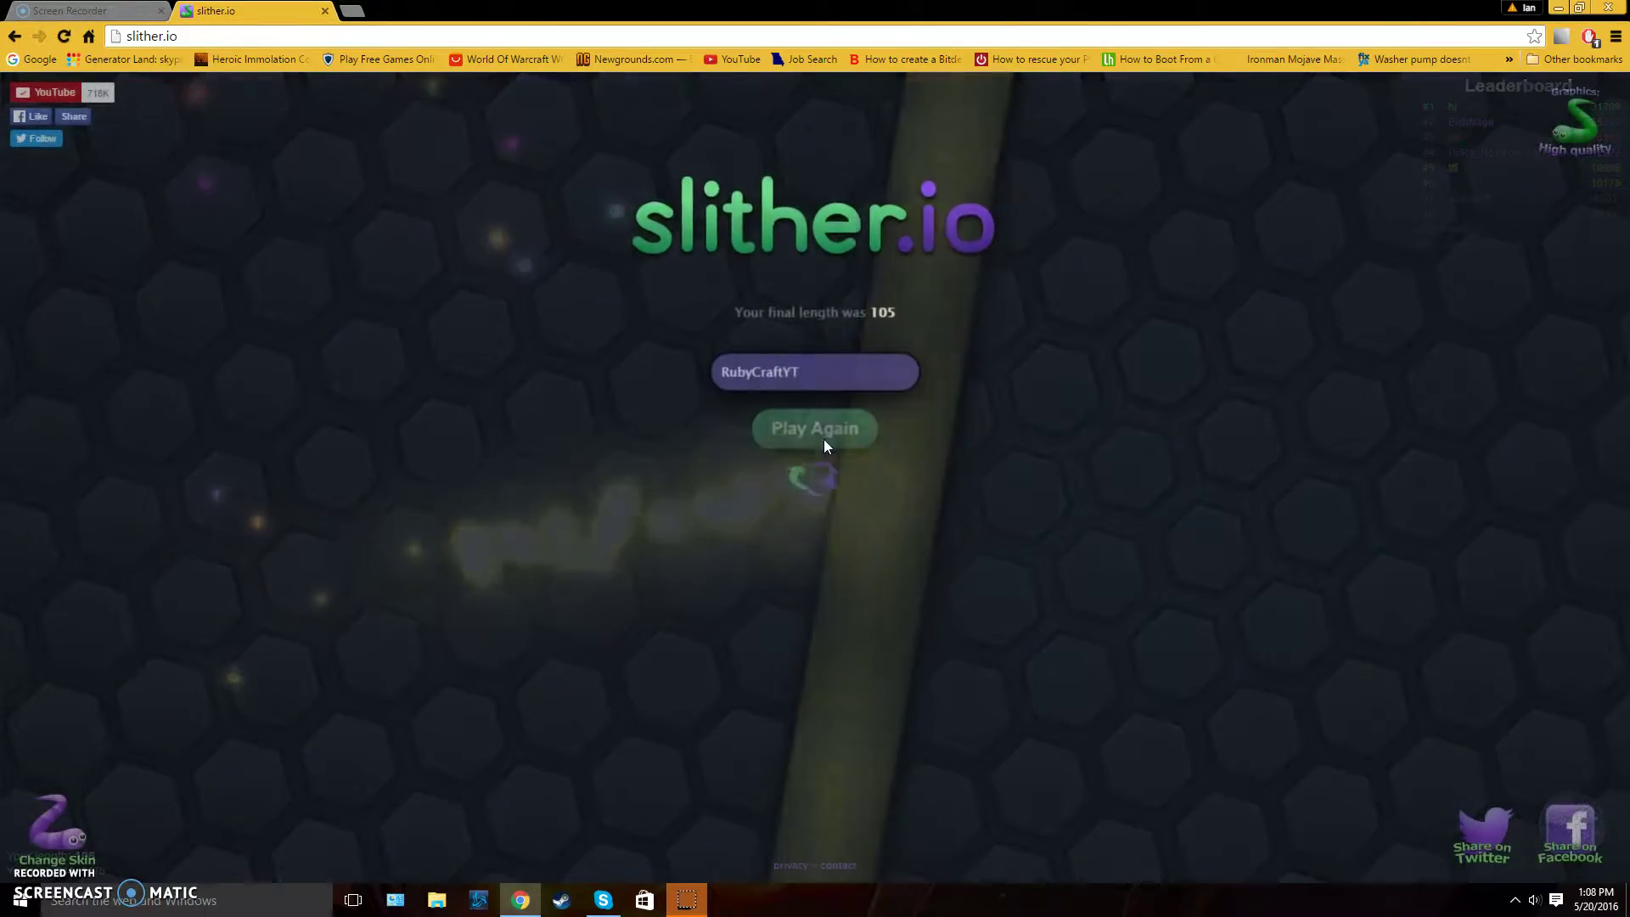
Step: Play one round to death at length 20, then start another that dies at 10
left_click(824, 437)
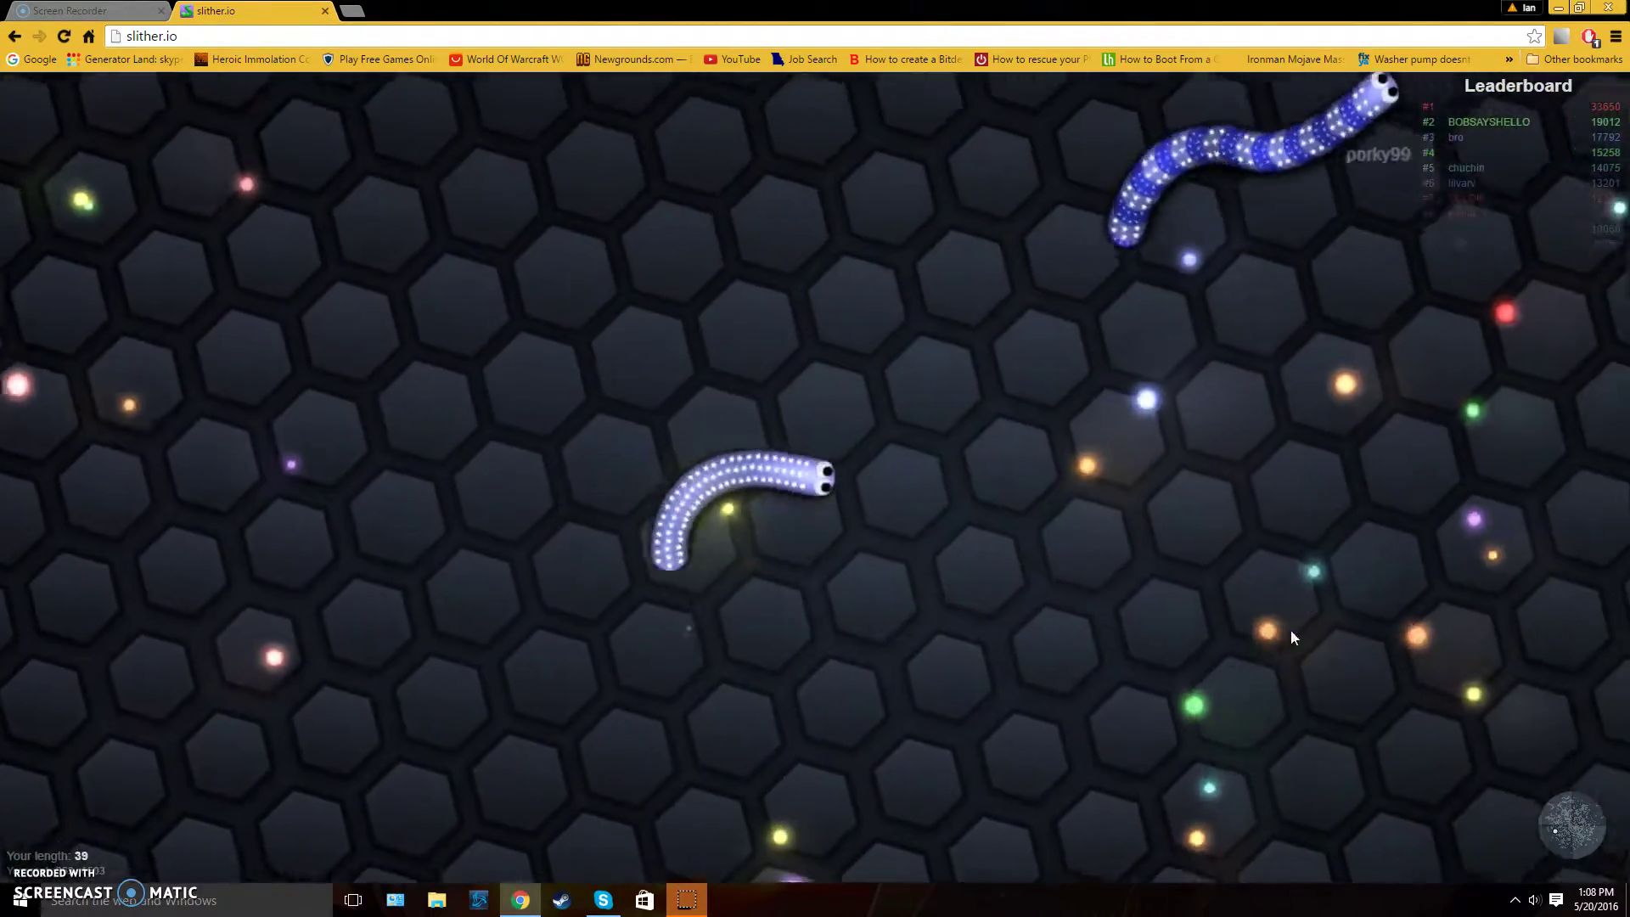
mouse_move(1290, 630)
left_mouse_down()
mouse_move(958, 138)
mouse_move(336, 571)
left_mouse_up()
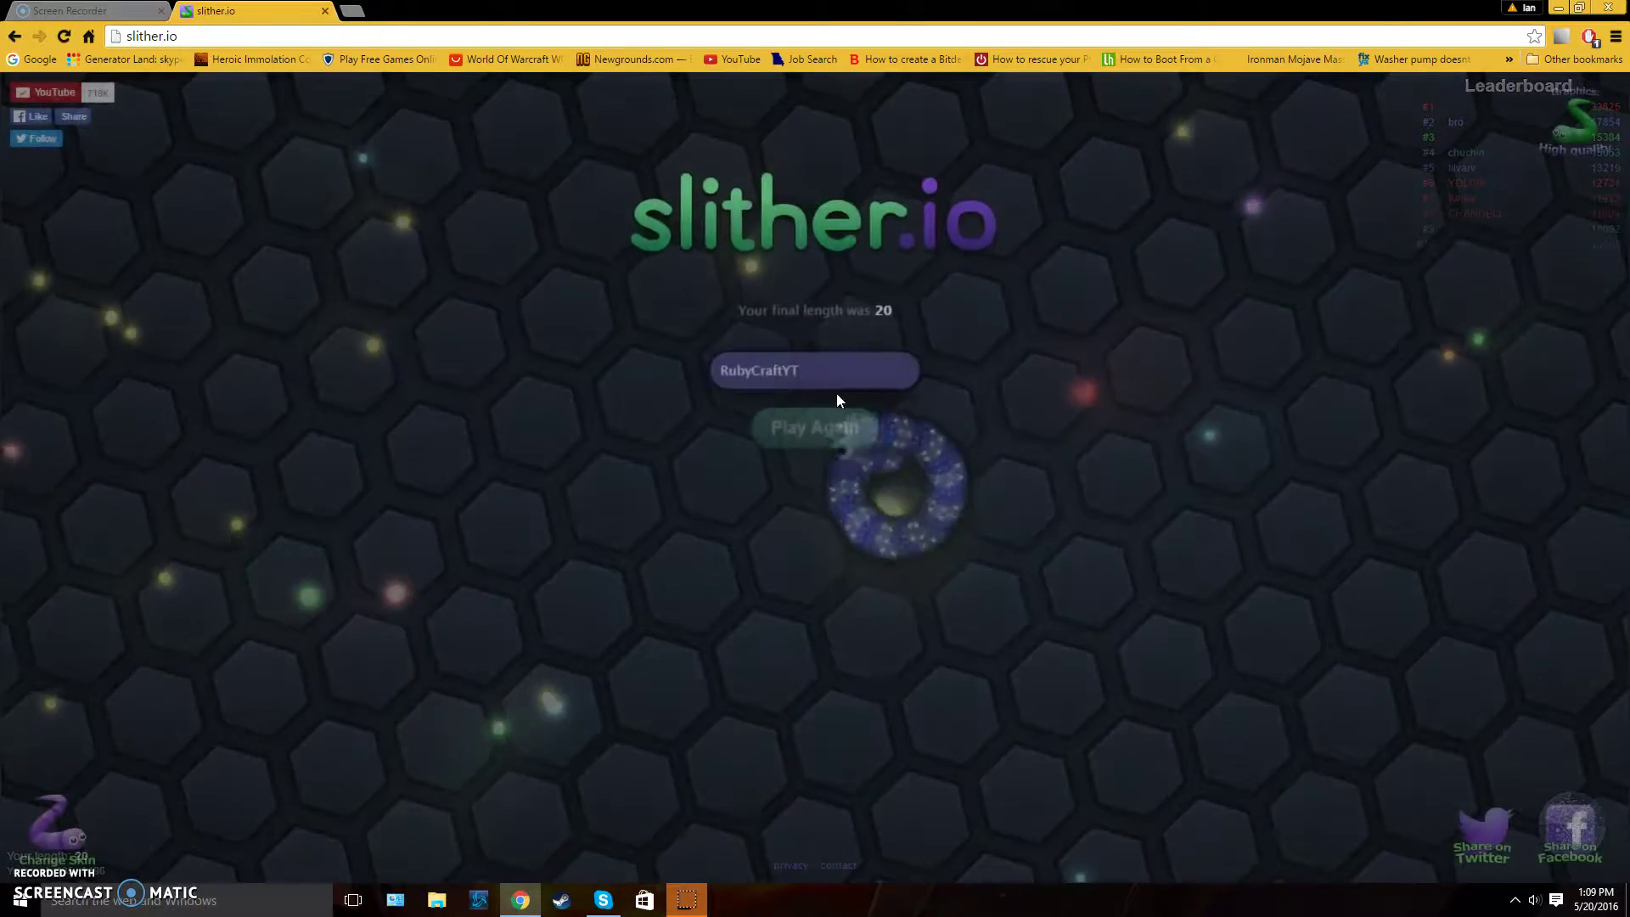
left_click(872, 418)
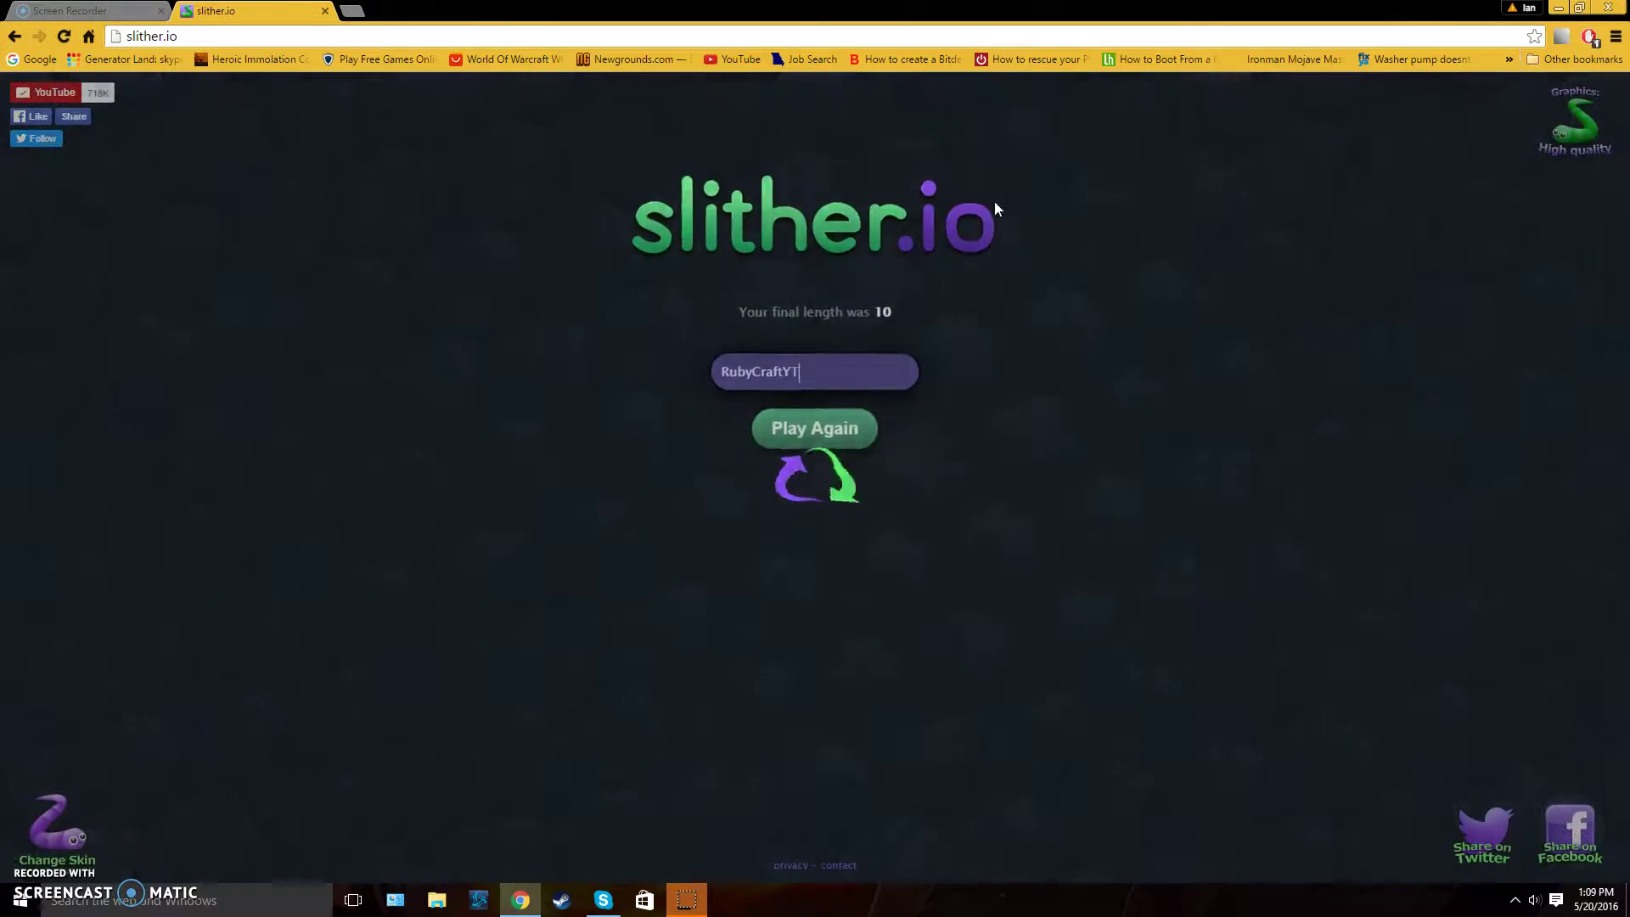
Step: Start a fresh round and boost away from the big blue snake, passing 1,000 before dying
left_click(870, 417)
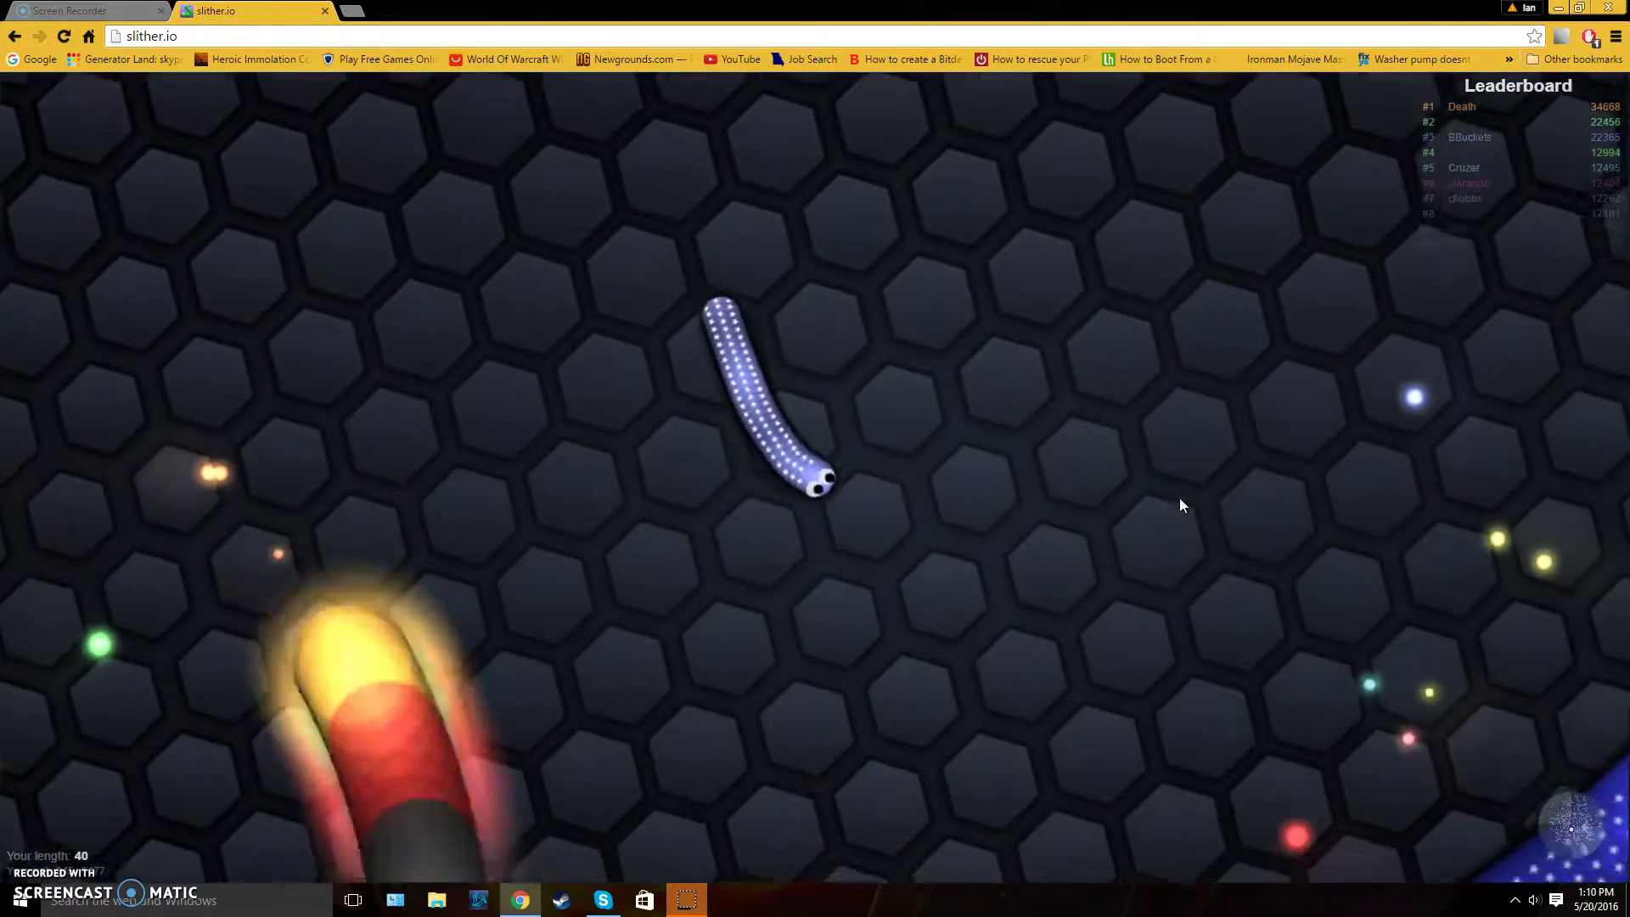
mouse_move(1152, 695)
left_mouse_down()
mouse_move(754, 821)
mouse_move(1123, 638)
mouse_move(1013, 287)
mouse_move(827, 382)
left_mouse_up()
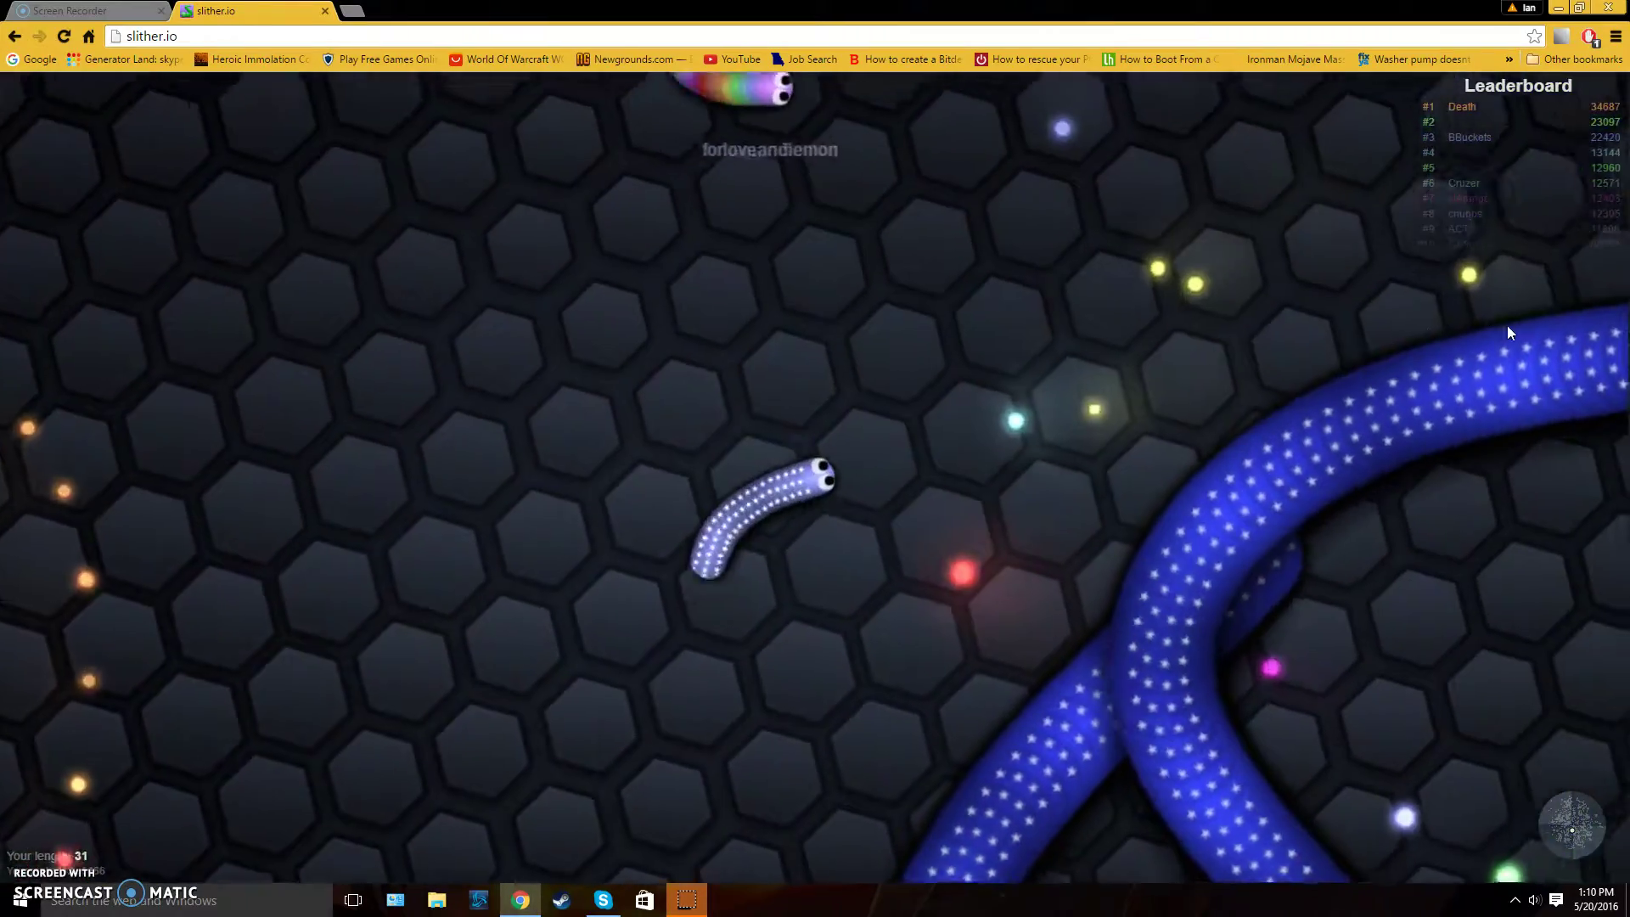
mouse_move(891, 358)
left_mouse_down()
mouse_move(378, 678)
mouse_move(1267, 777)
mouse_move(1248, 152)
left_mouse_up()
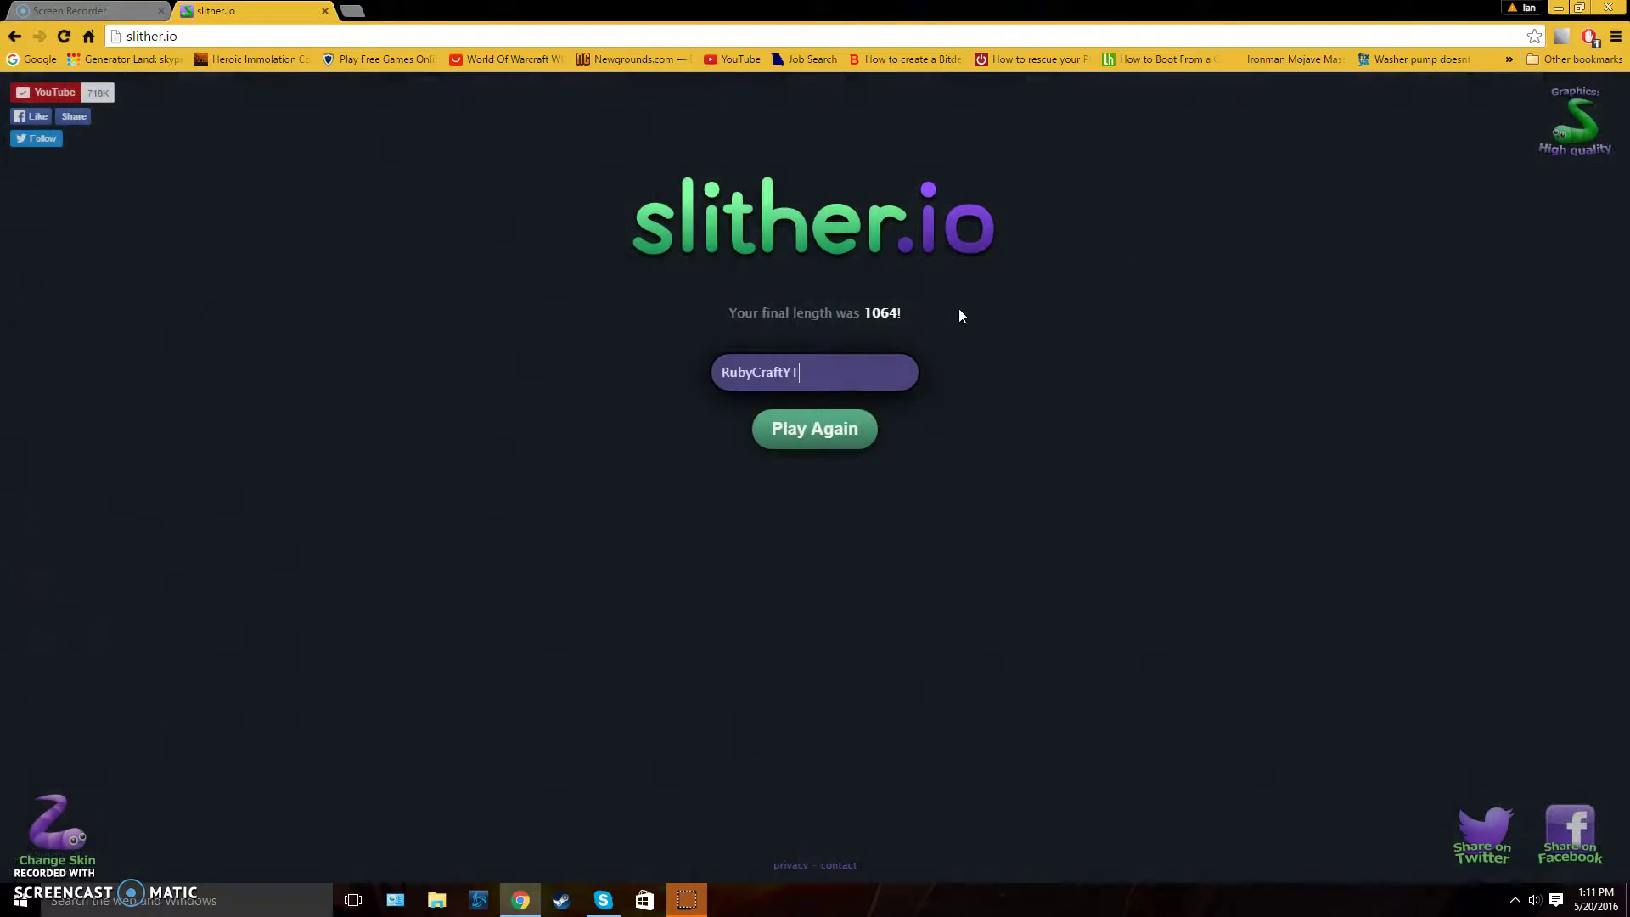
Step: Start another round from the game-over screen with a fresh small snake
left_click(855, 433)
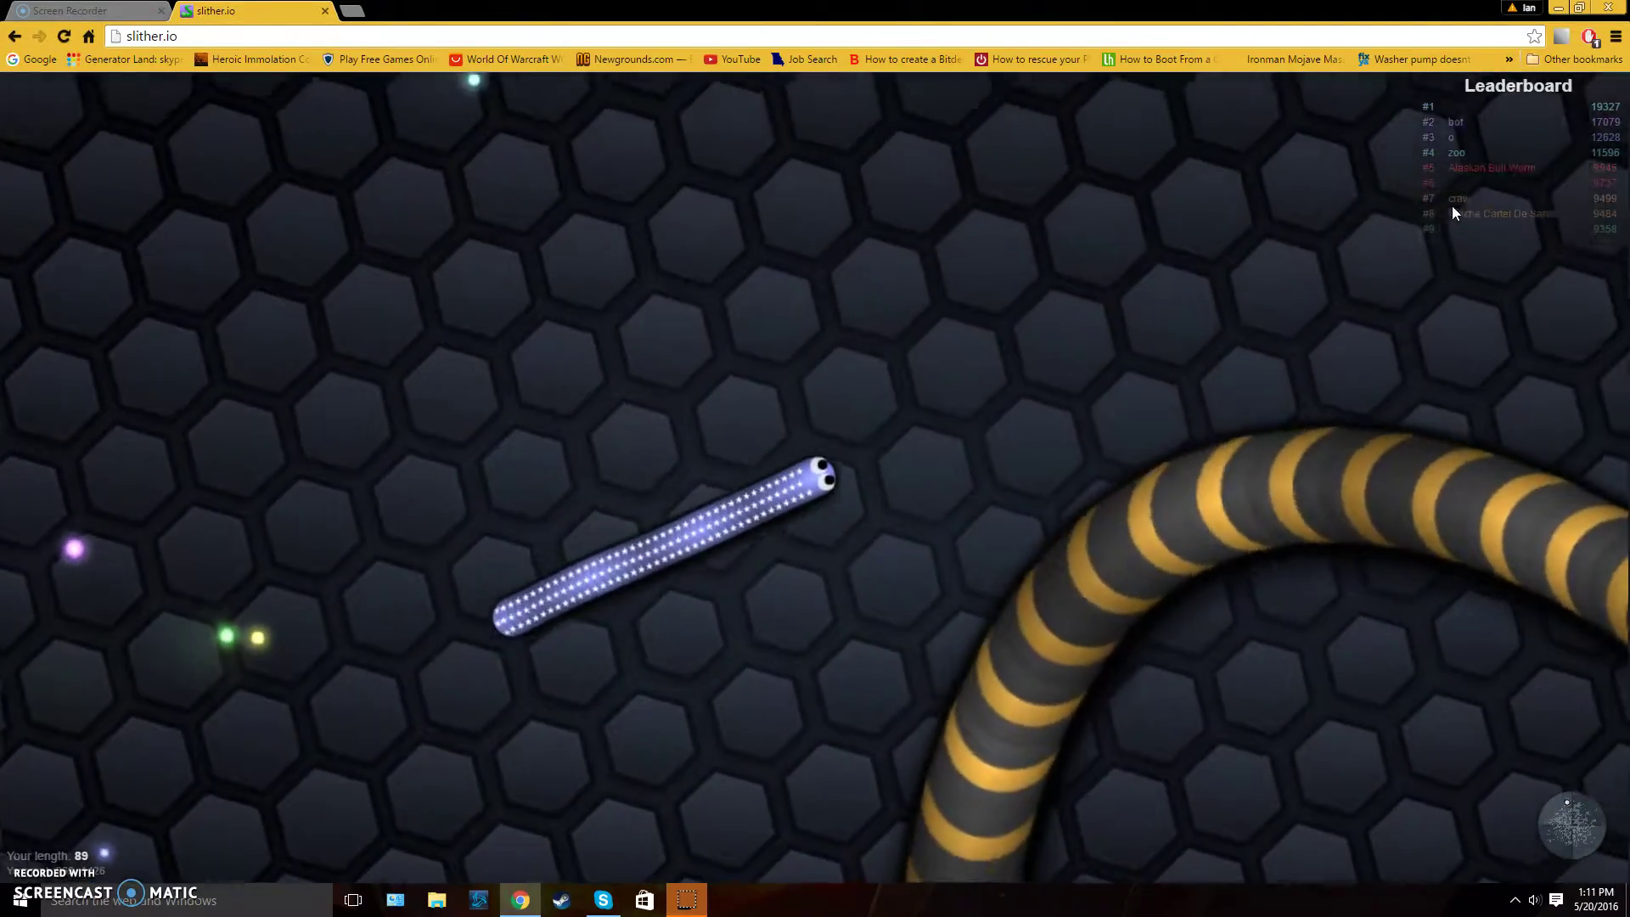
Step: Boost the snake until it collides with the yellow-striped snake at length 75
mouse_move(1395, 284)
left_mouse_down()
mouse_move(1360, 638)
mouse_move(729, 803)
mouse_move(804, 882)
mouse_move(937, 883)
left_mouse_up()
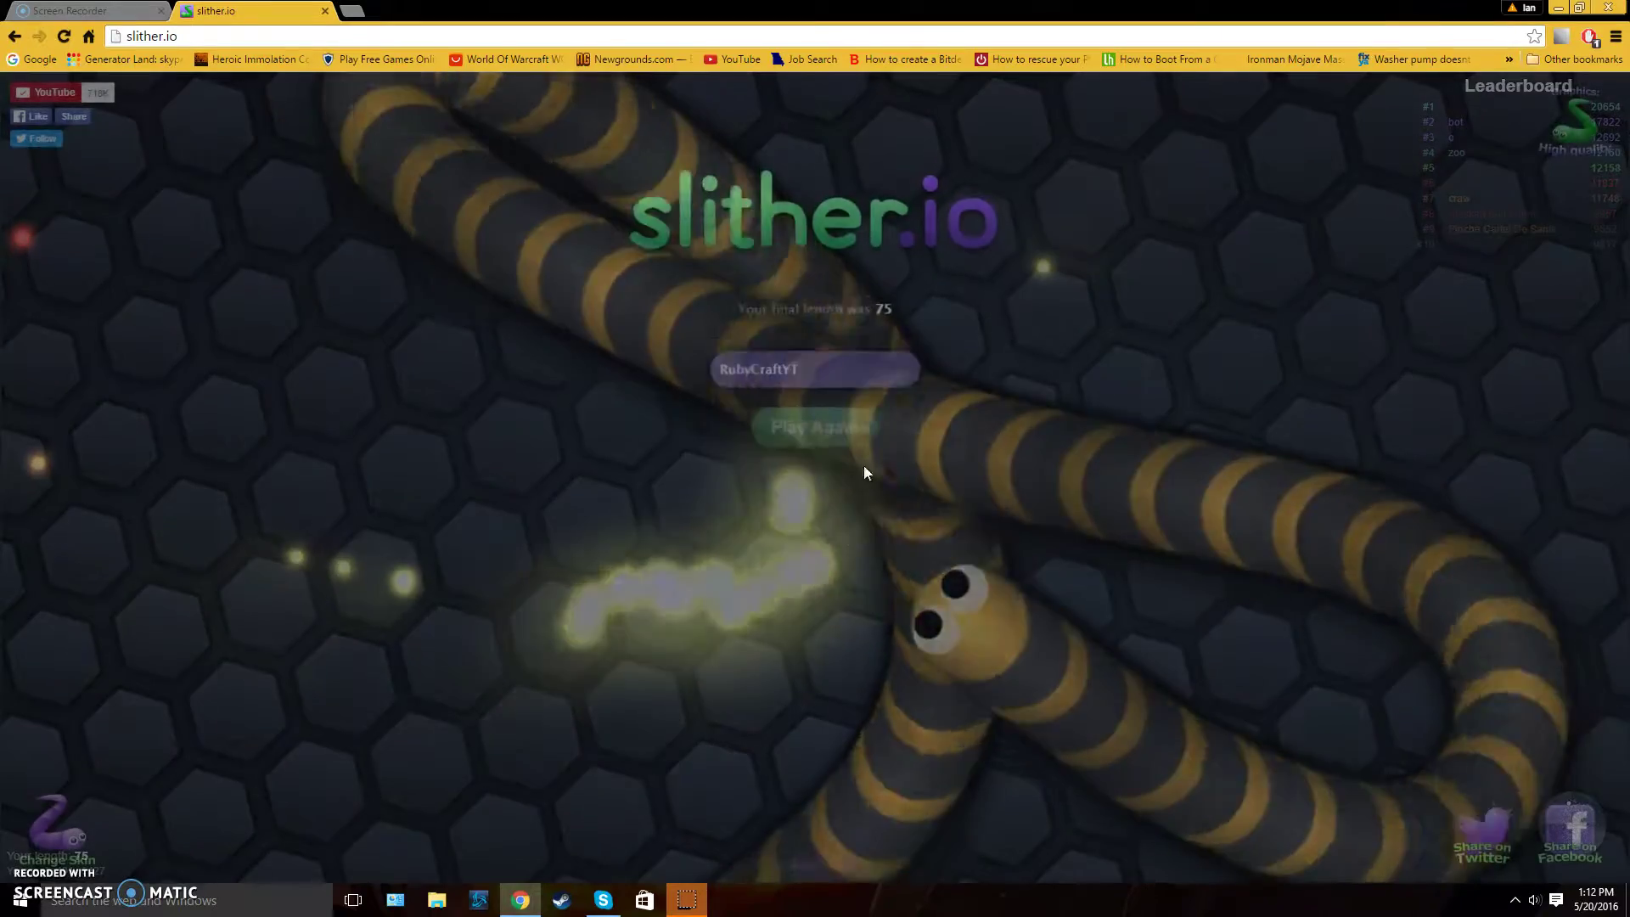
Step: Restart with Enter, then boost away from nearby snakes and toward pellets until dying at length 23
key("Return")
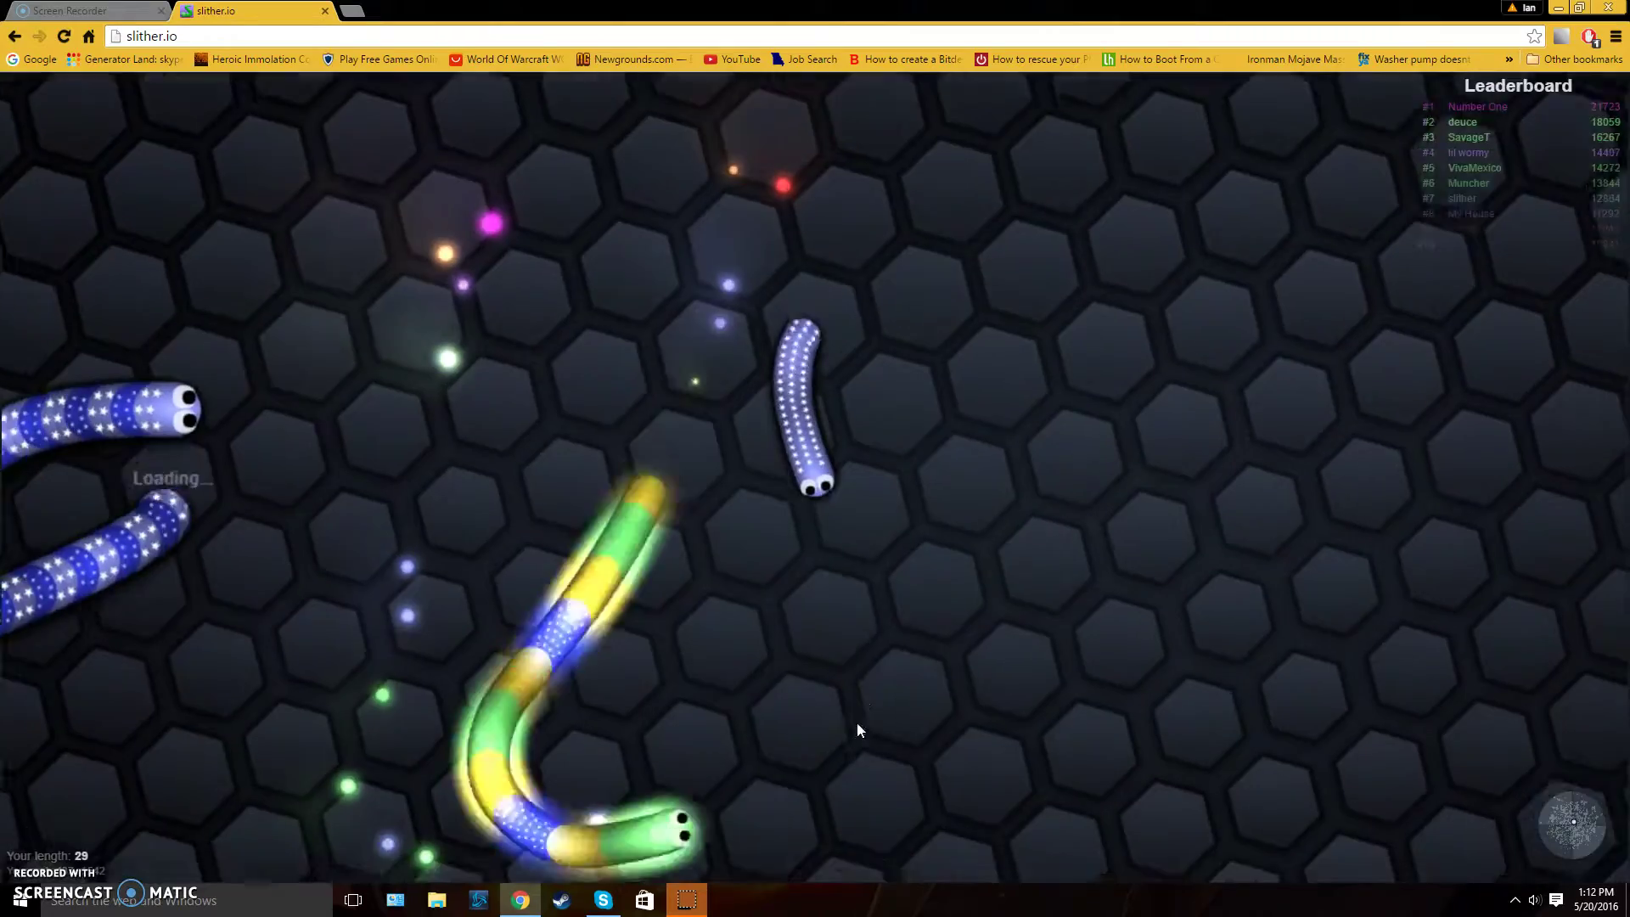
mouse_move(855, 728)
left_mouse_down()
mouse_move(1043, 235)
mouse_move(976, 804)
left_mouse_up()
left_click_drag(1118, 709, 1079, 468)
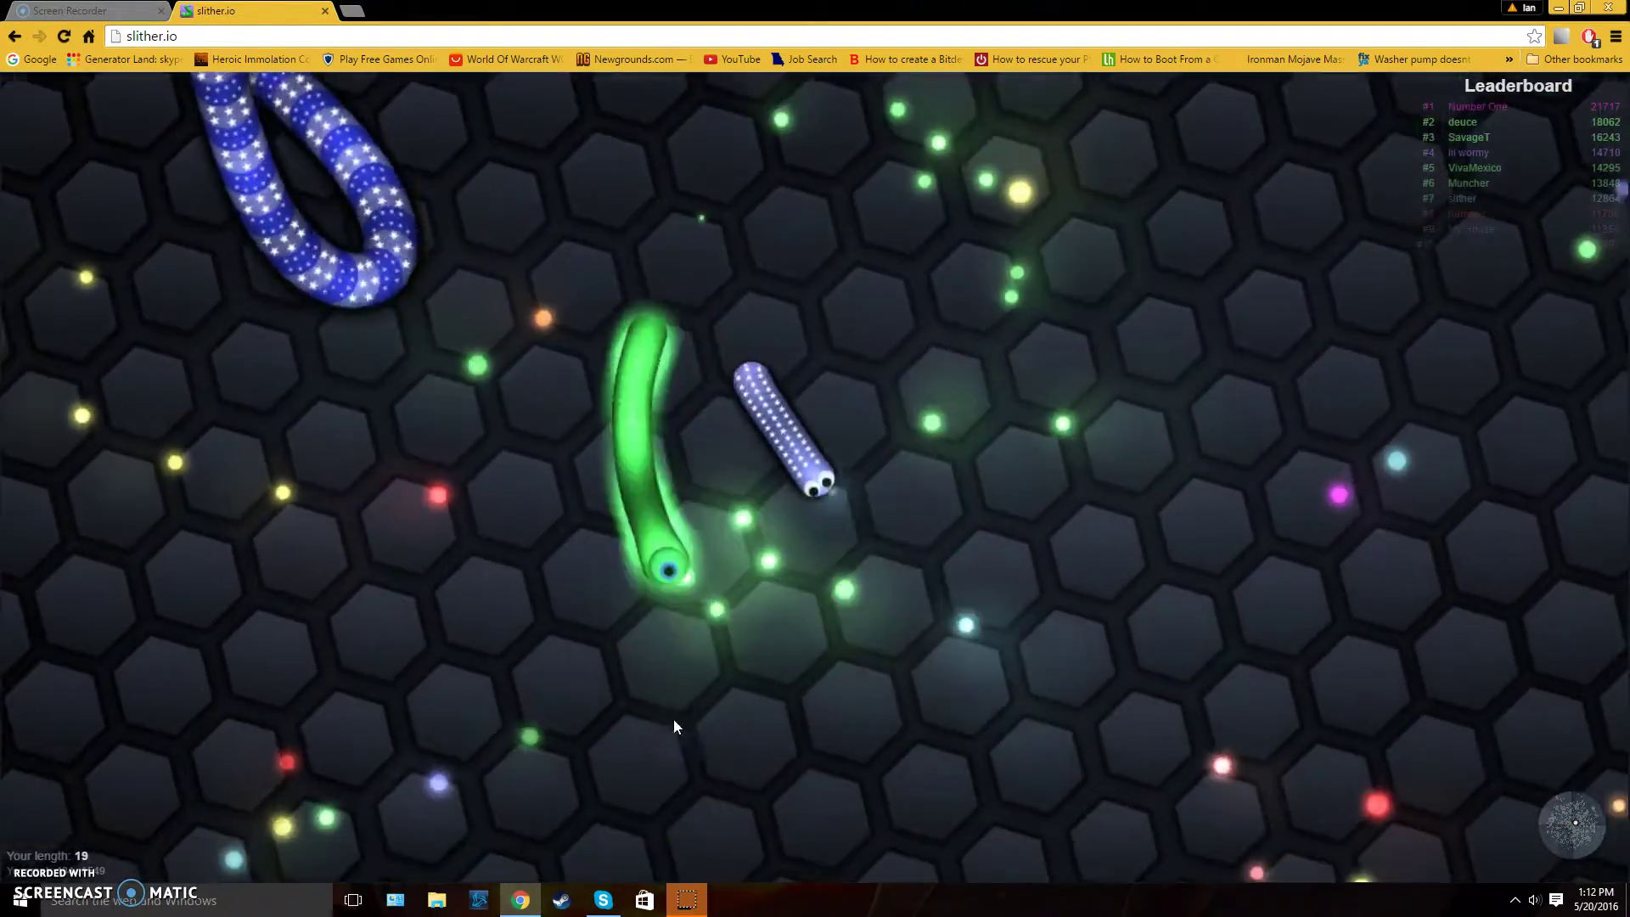
left_click_drag(1019, 574, 1180, 376)
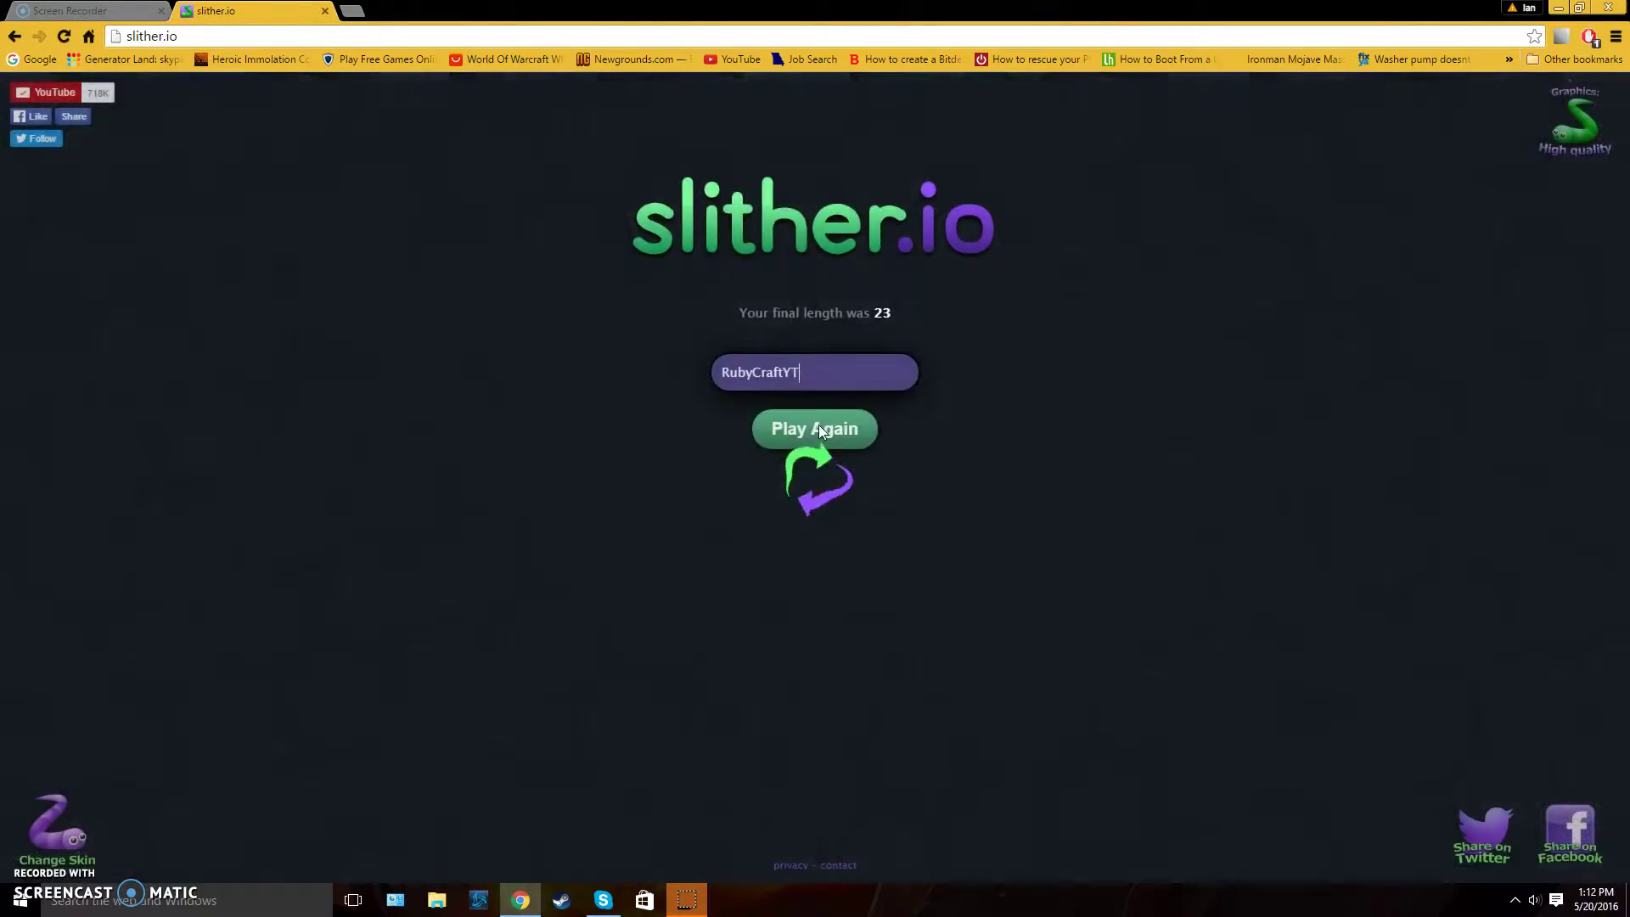
Step: Play Again, boosting the starred snake across the arena until it dies at length 1322
left_click(819, 426)
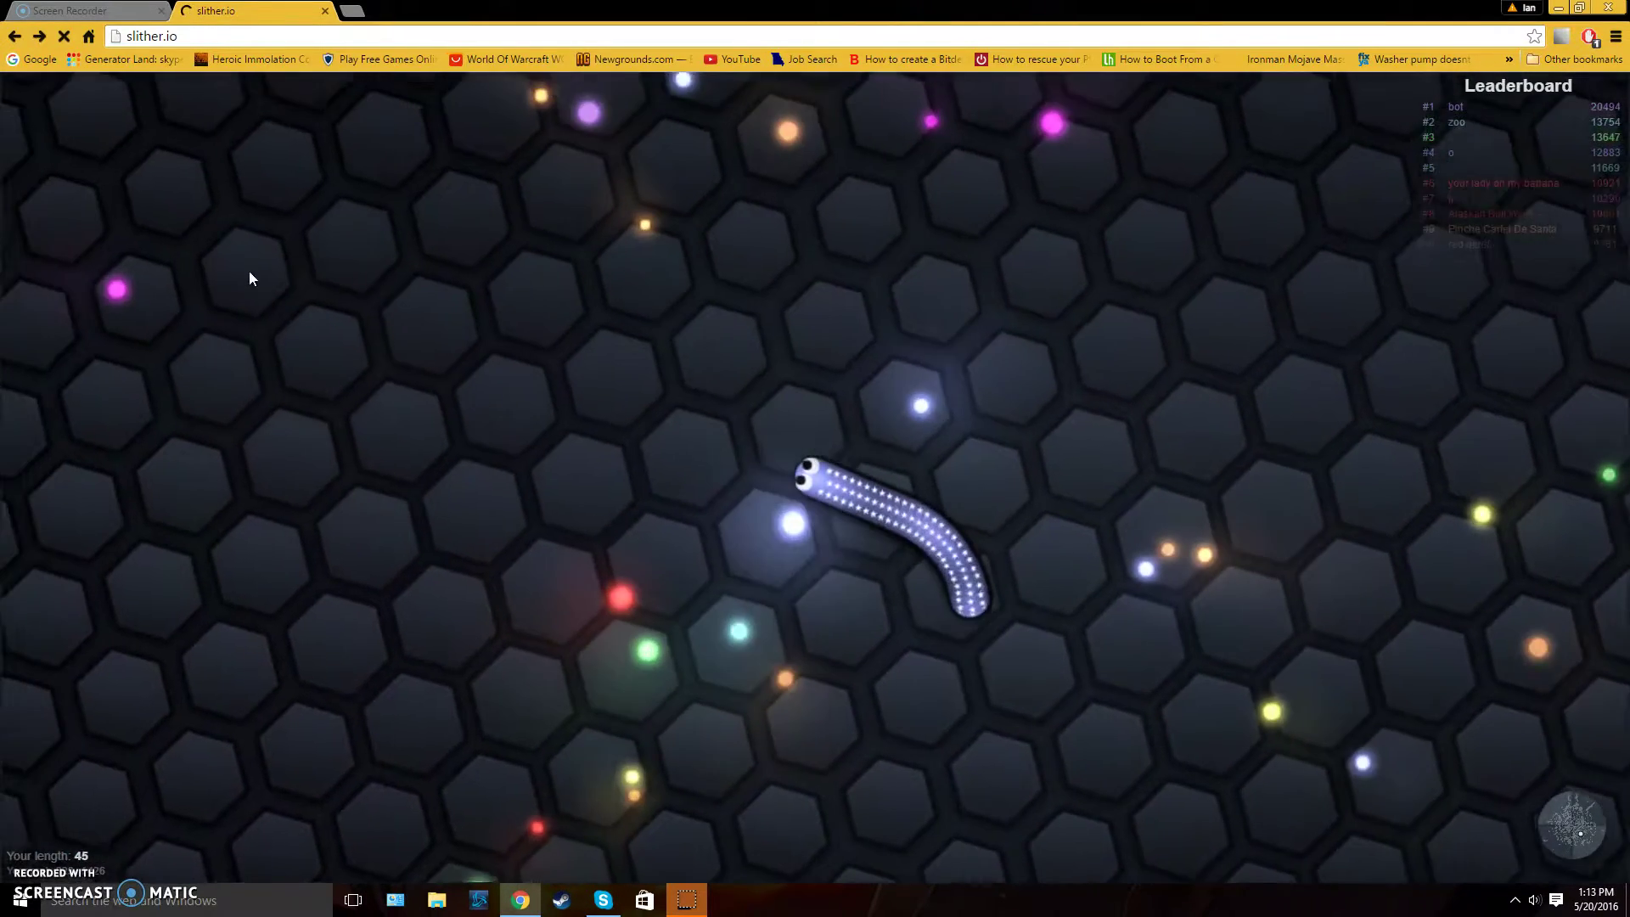
key("alt+Left")
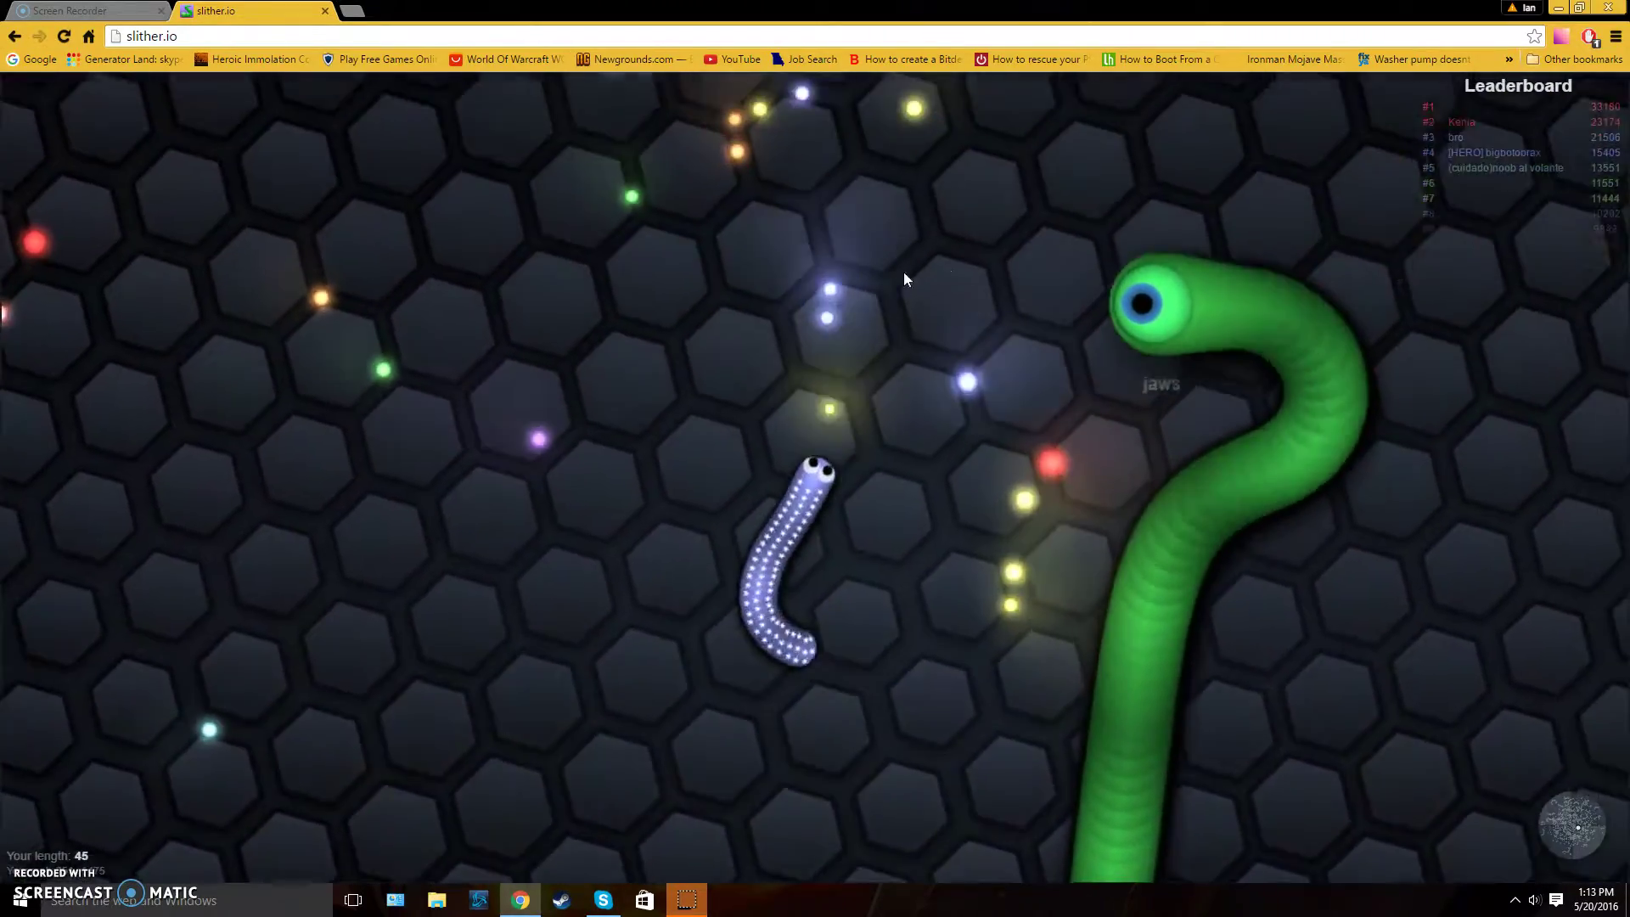
mouse_move(903, 272)
left_mouse_down()
mouse_move(1086, 694)
mouse_move(800, 762)
left_mouse_up()
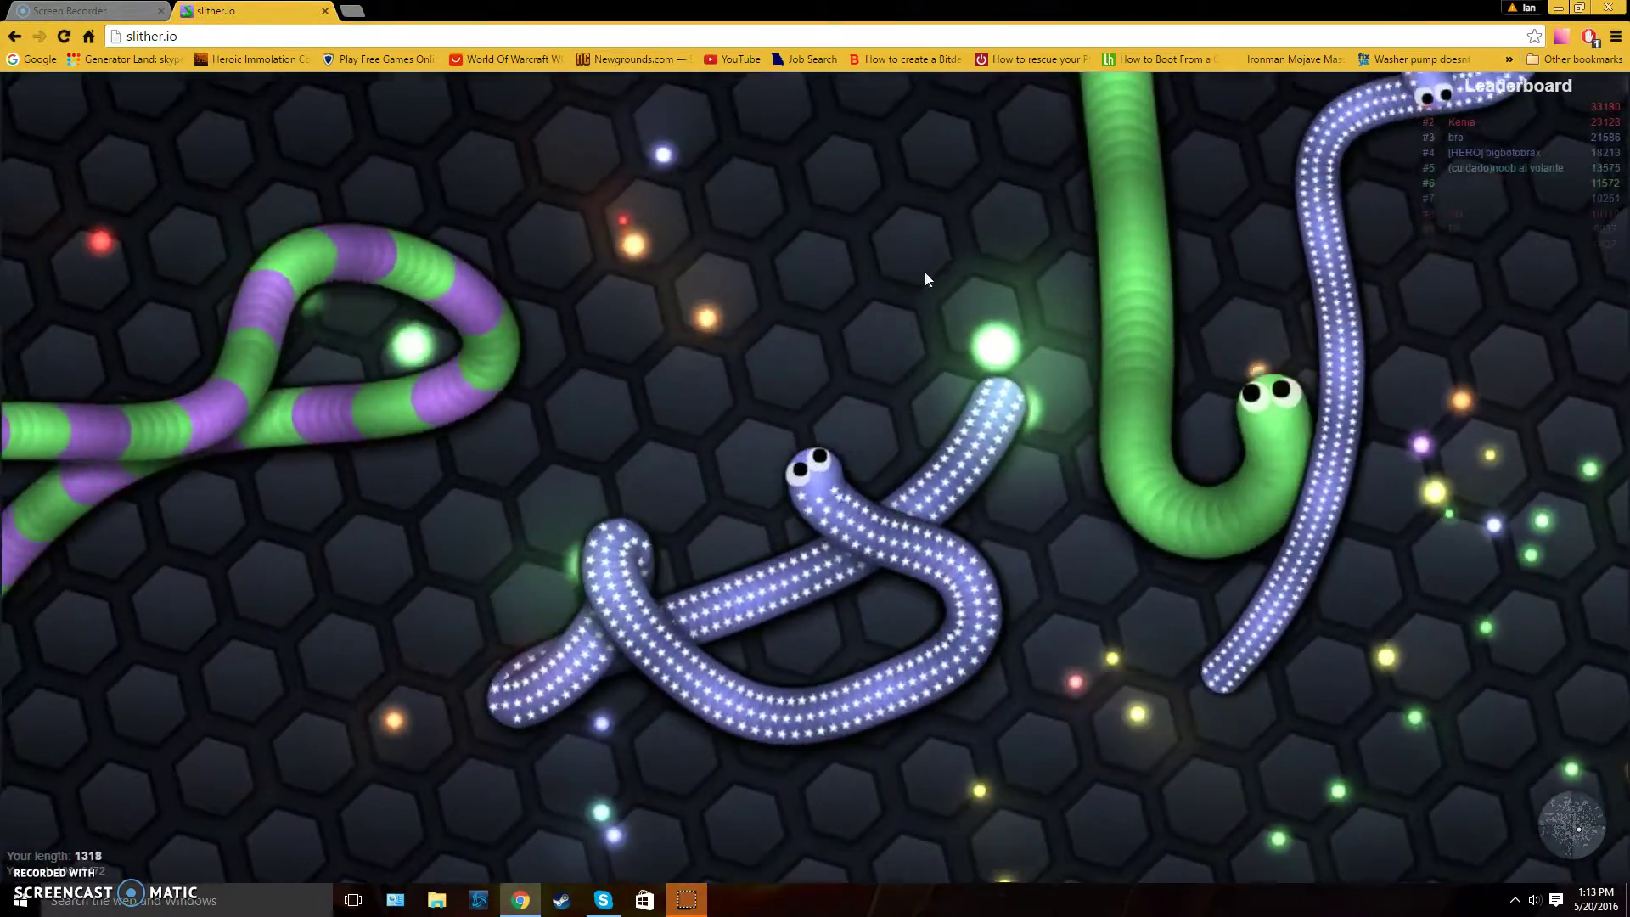
left_click_drag(802, 212, 804, 206)
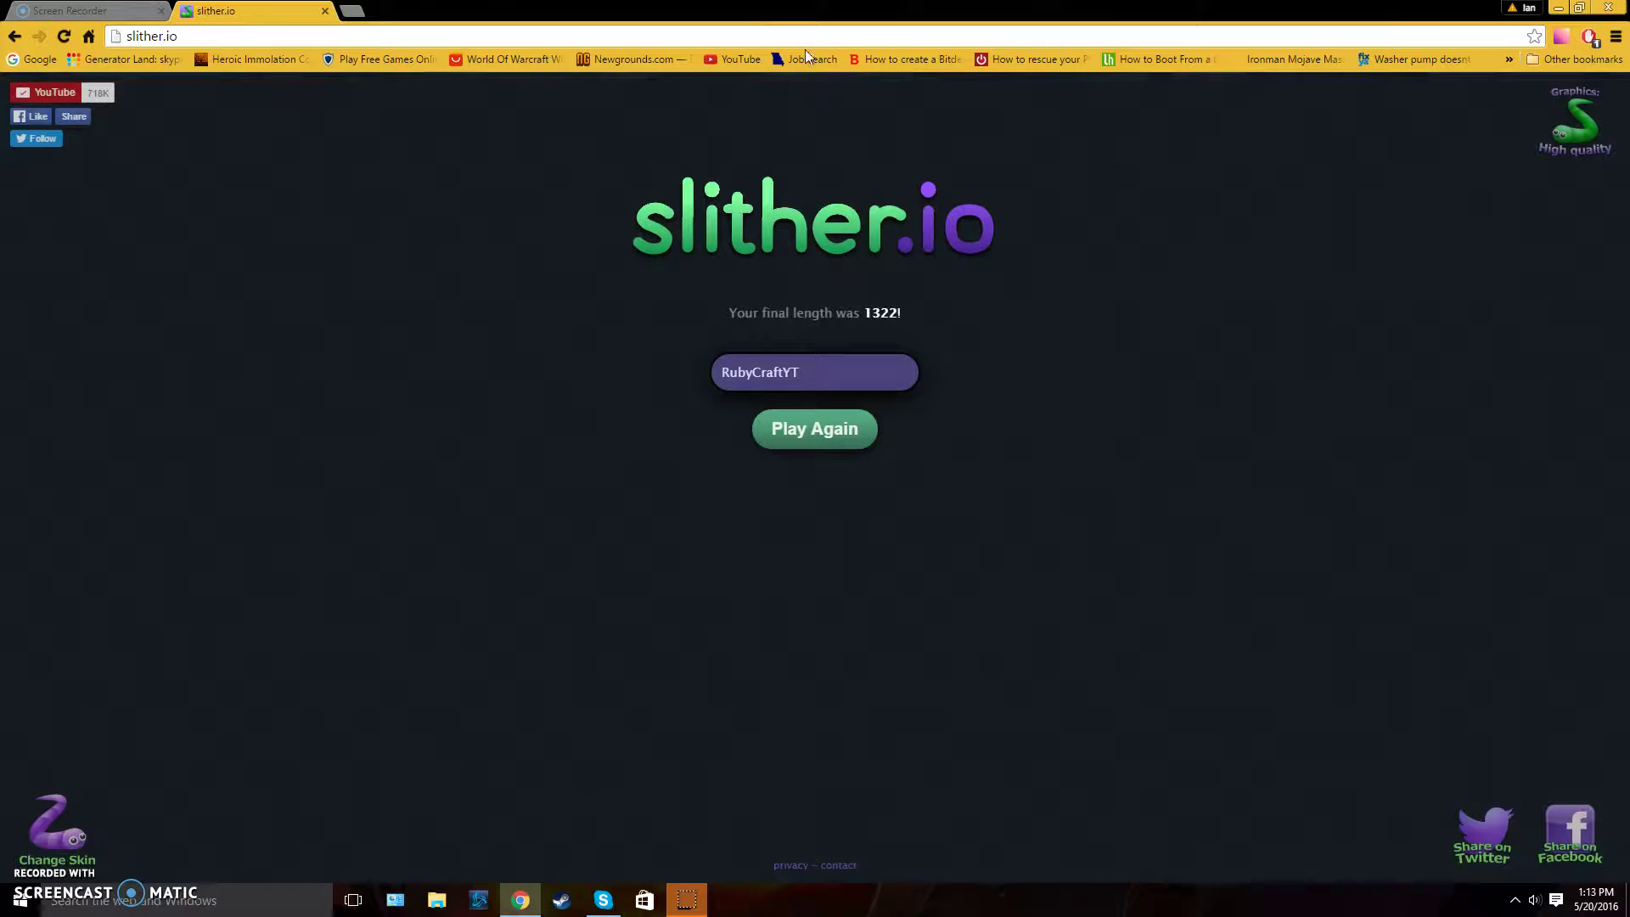
Step: Play Again as a small dotted snake, eating remains until dying at length 486
left_click(780, 436)
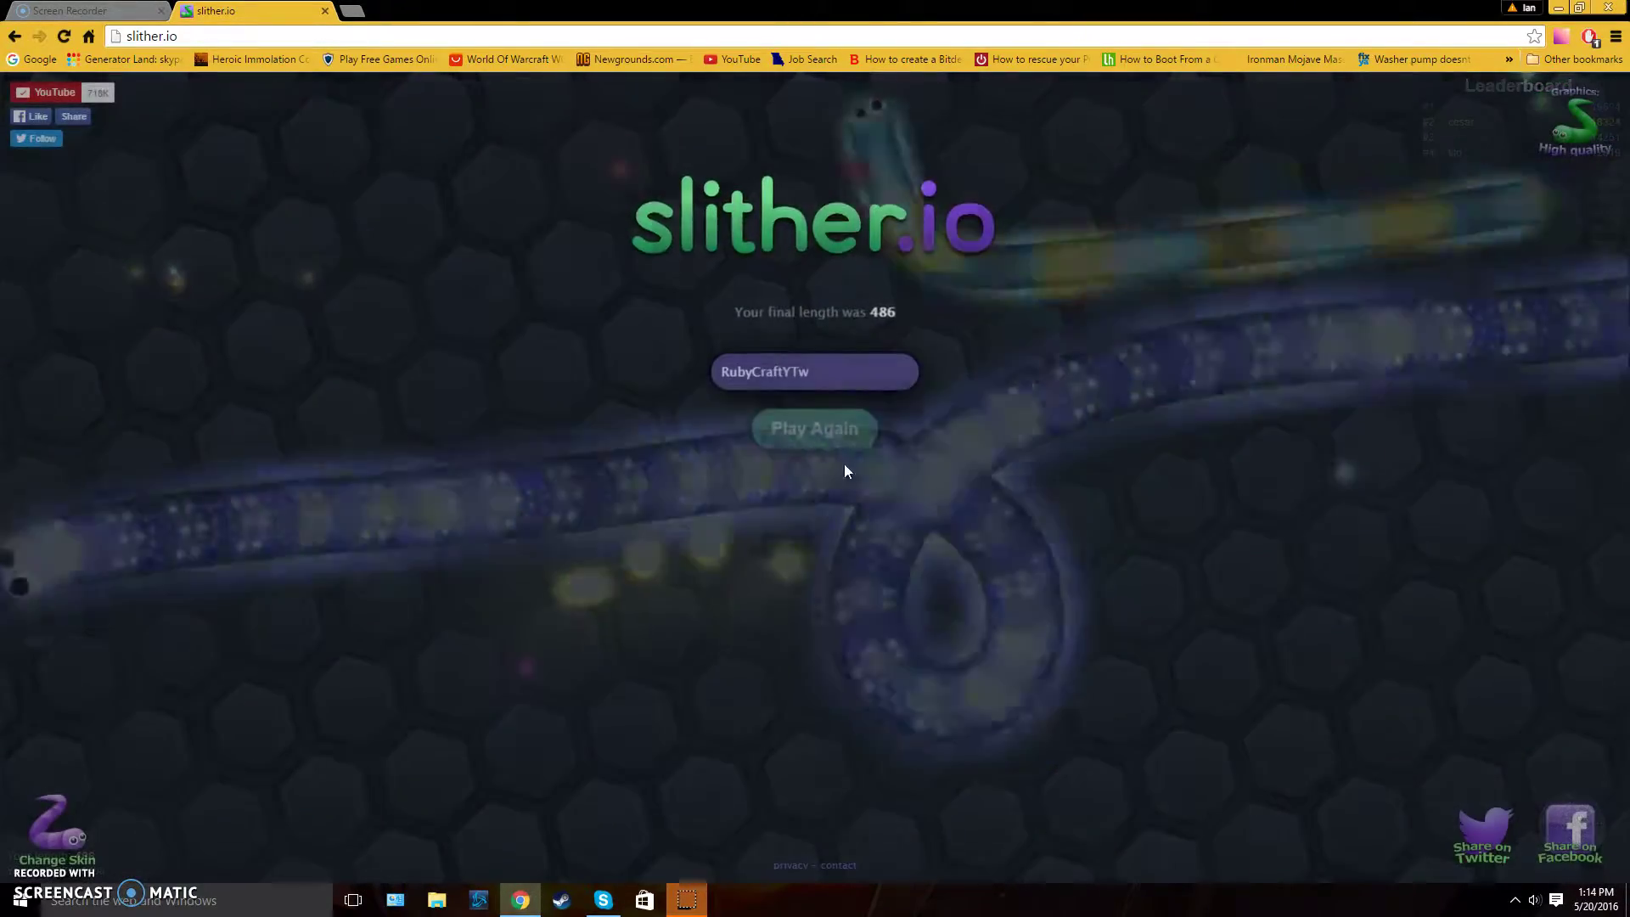
Step: Play Again, boost toward glowing pellets until dying at 2299, then click near Change Skin
left_click(814, 429)
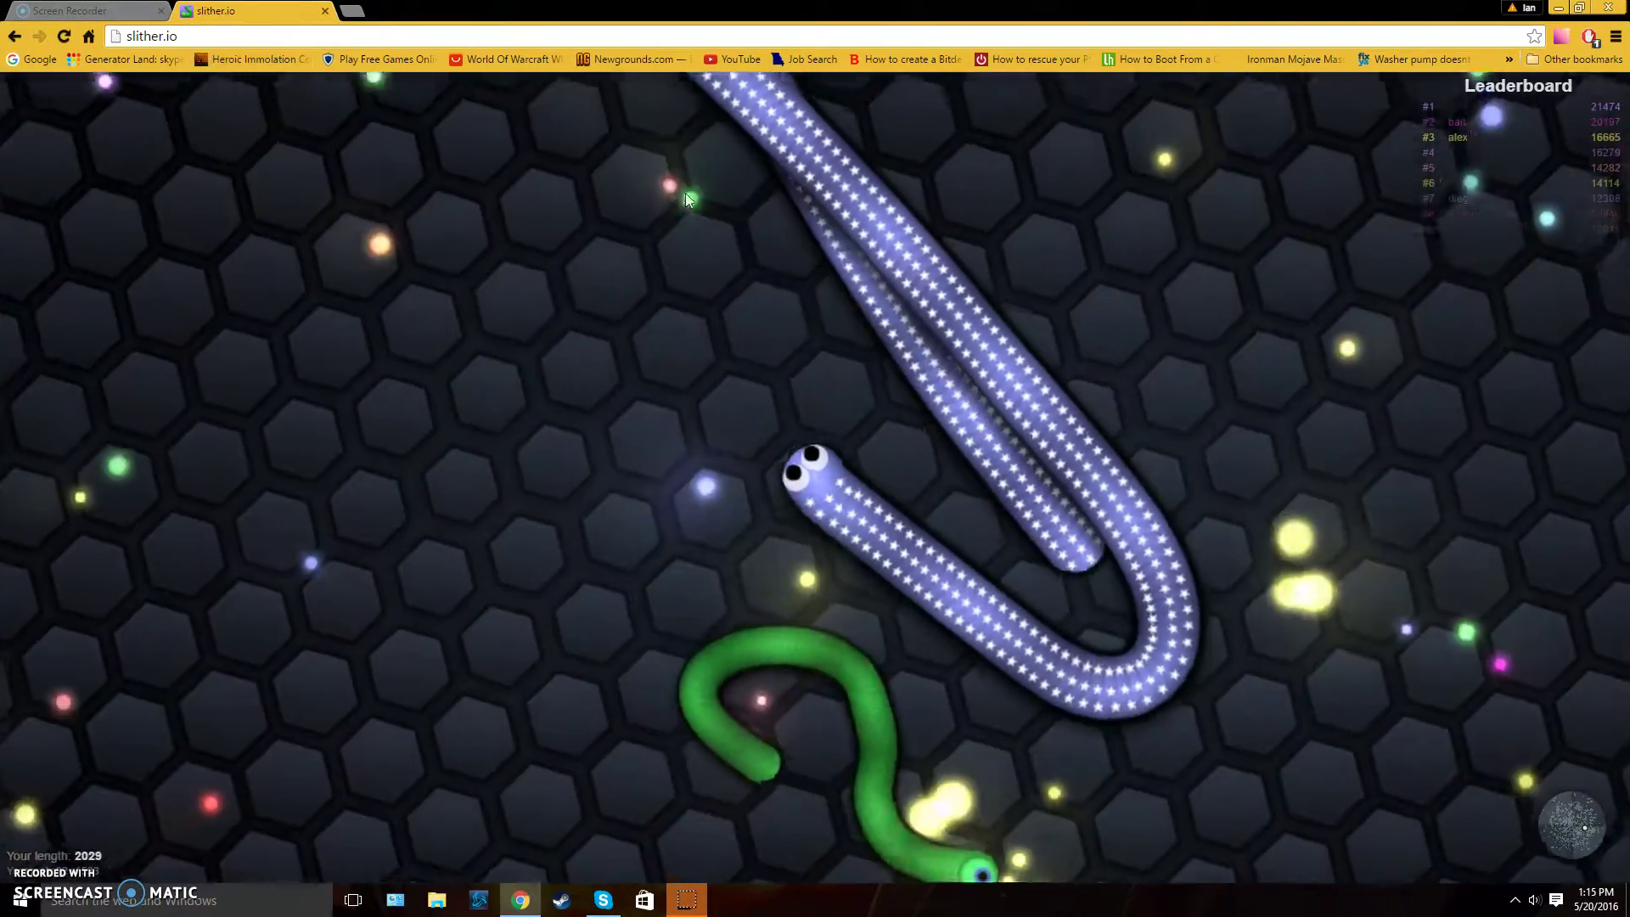
left_click_drag(1238, 756, 1223, 607)
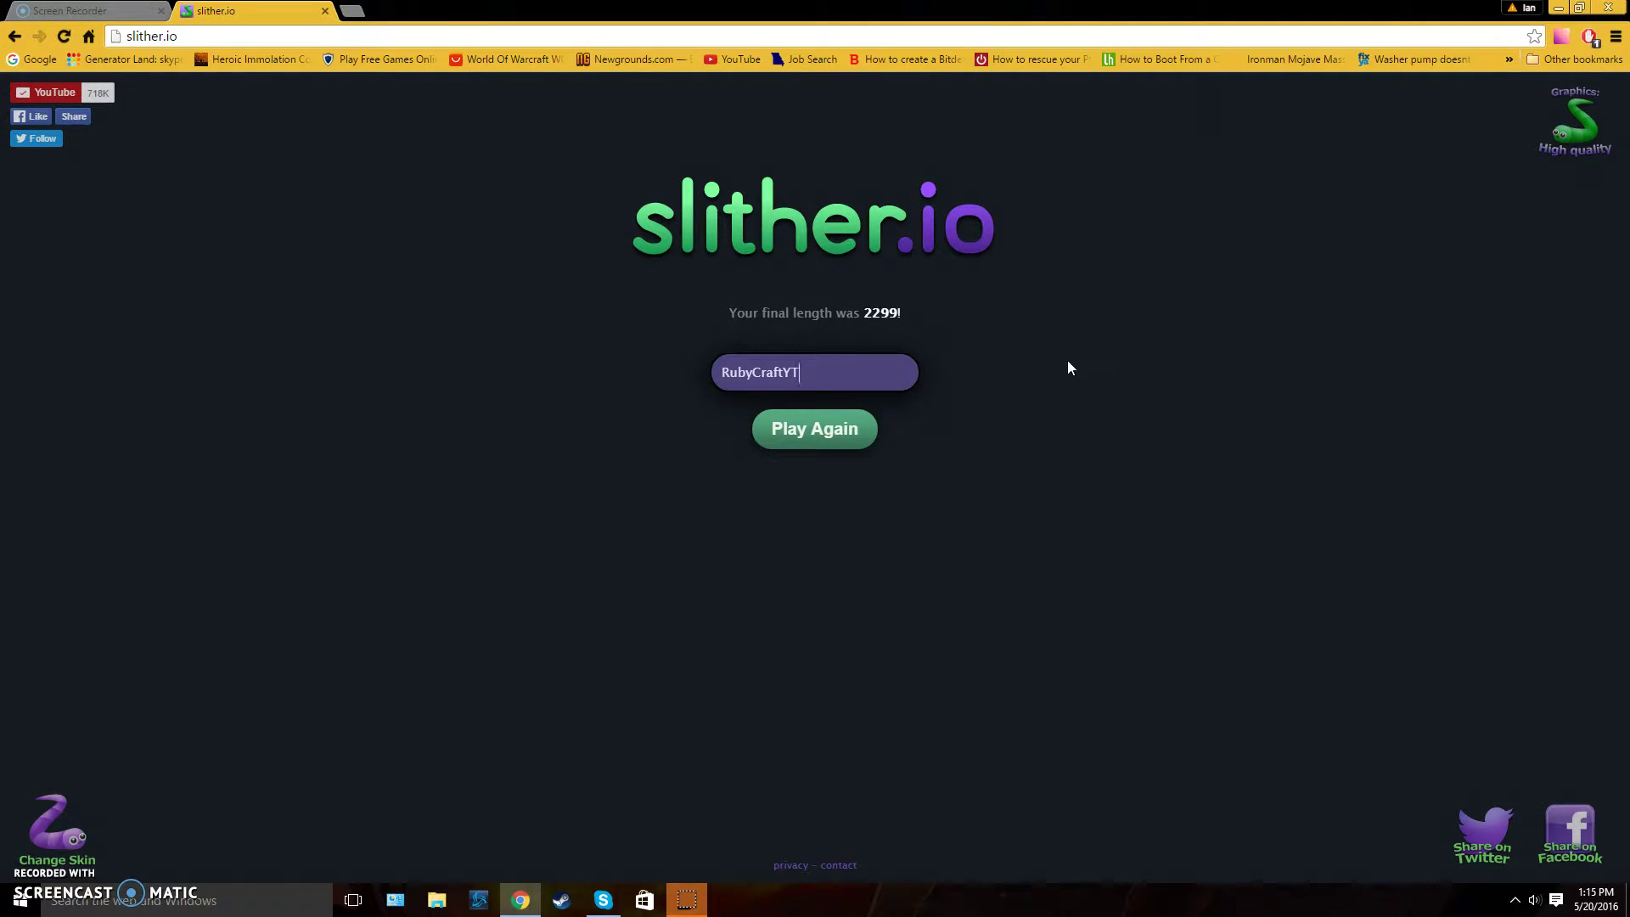
left_click(40, 861)
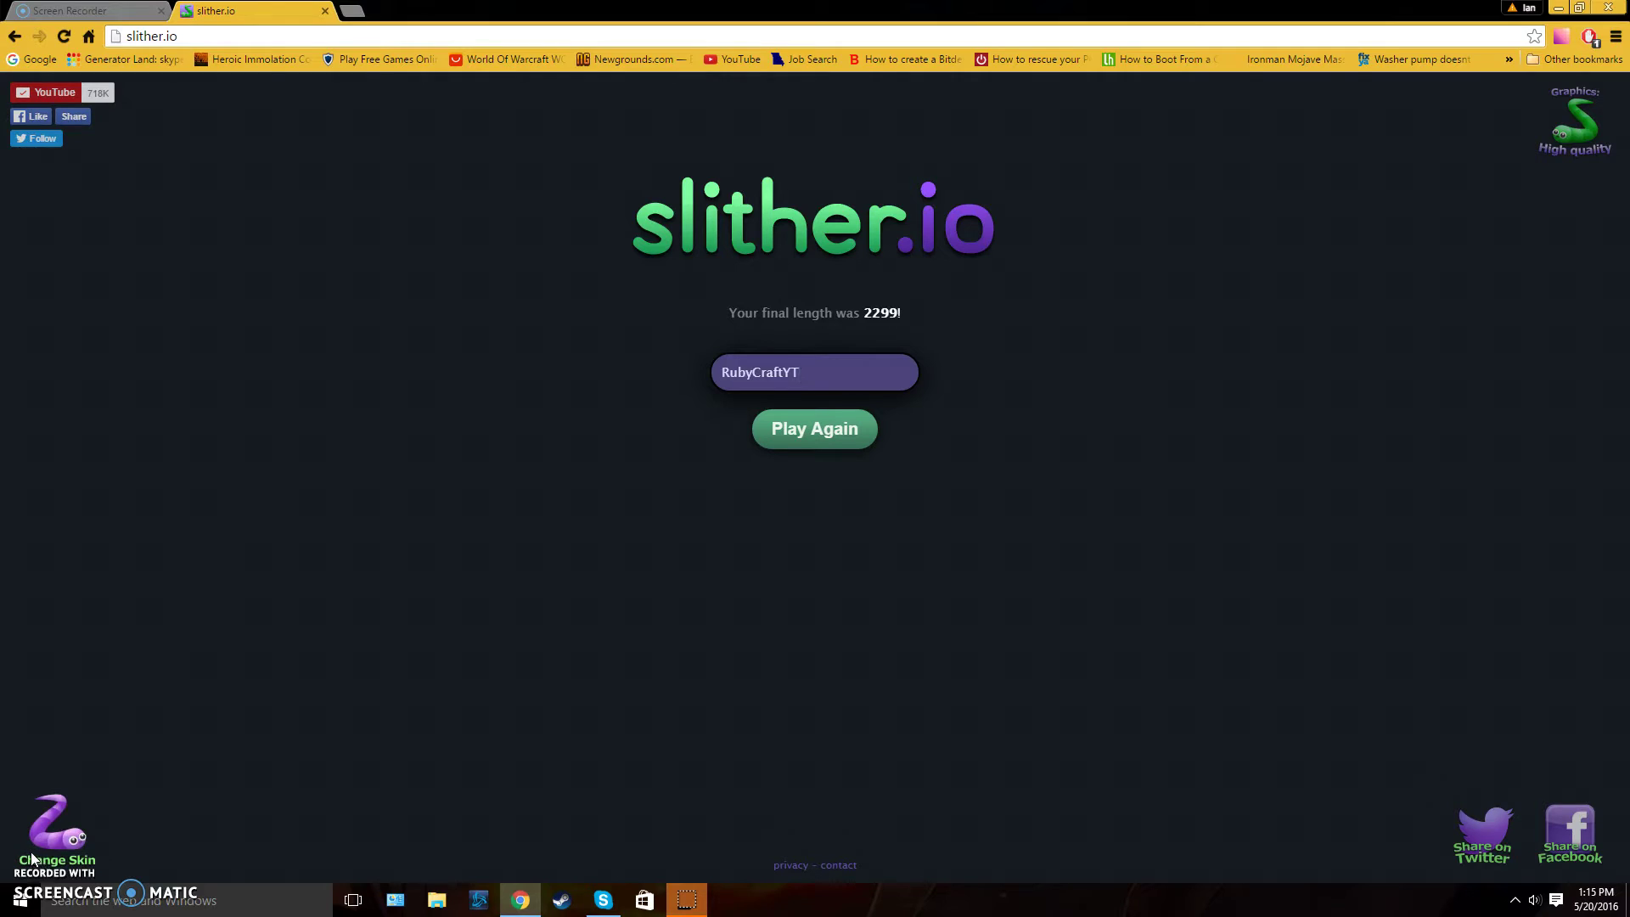